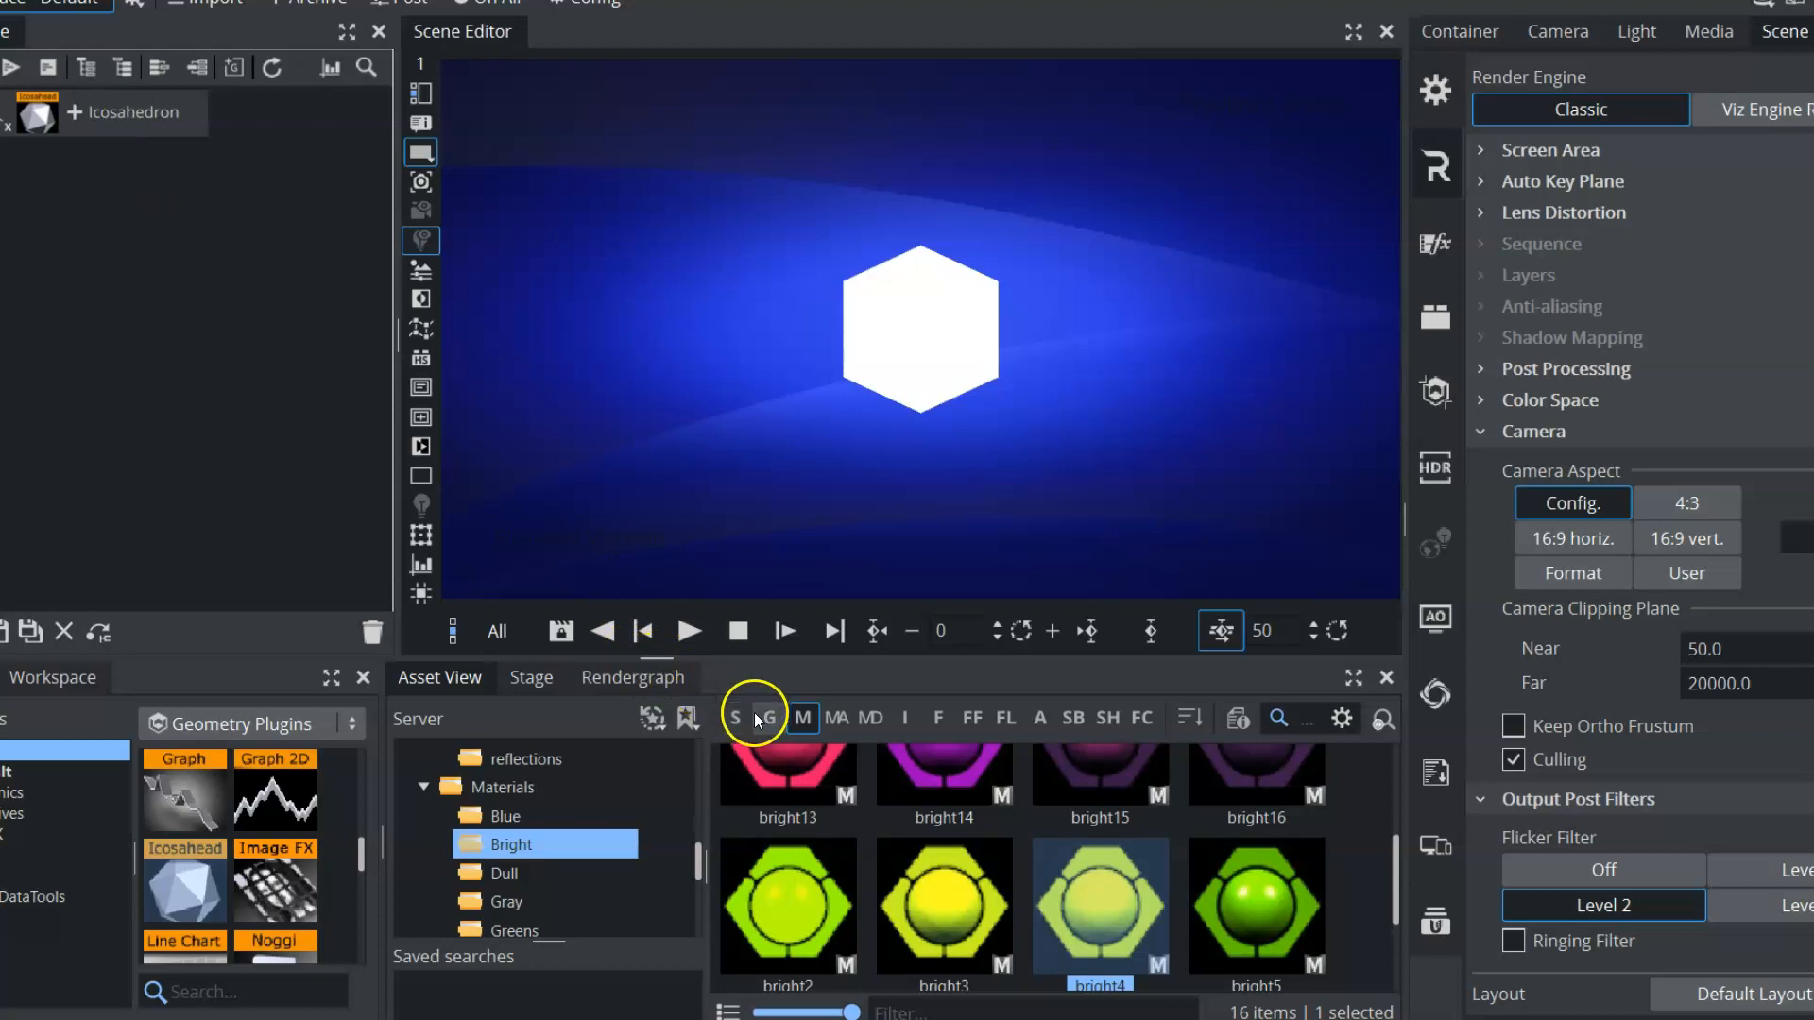
Apply the bright5 material to the Icosahedron container and replace it with bright4 from the Bright materials folder.
click(803, 717)
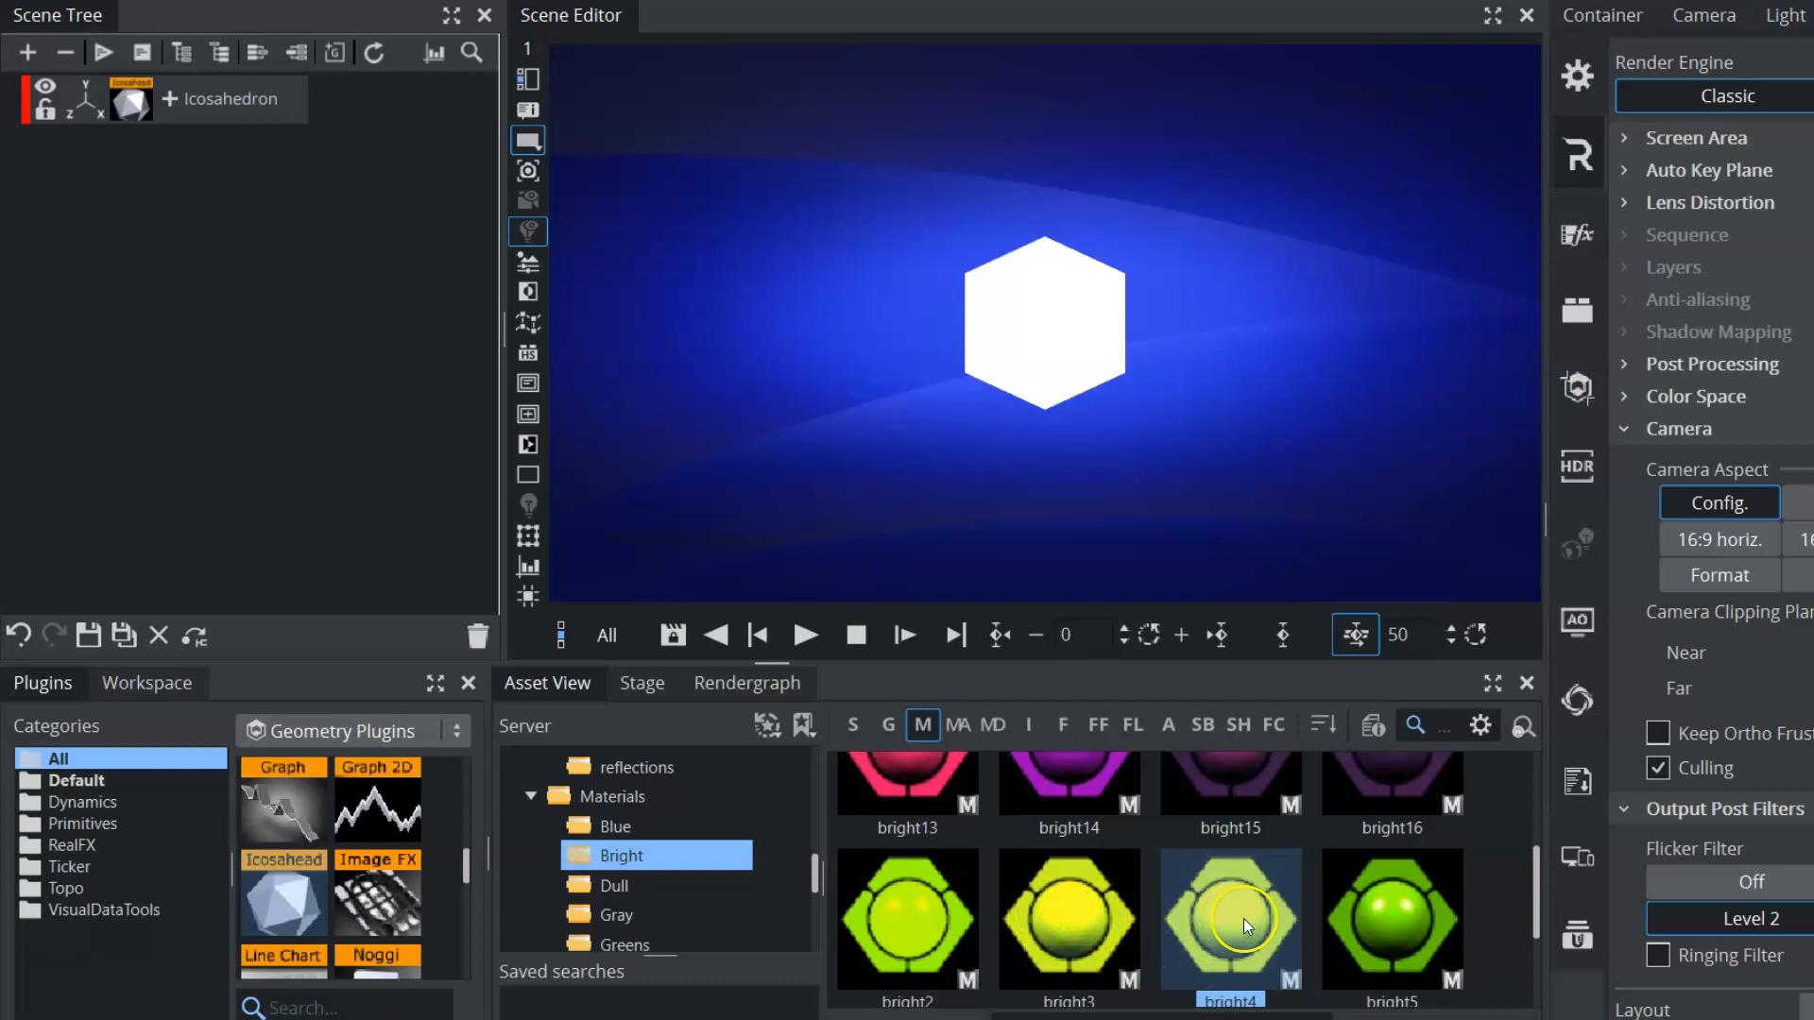
drag(1381, 910, 225, 98)
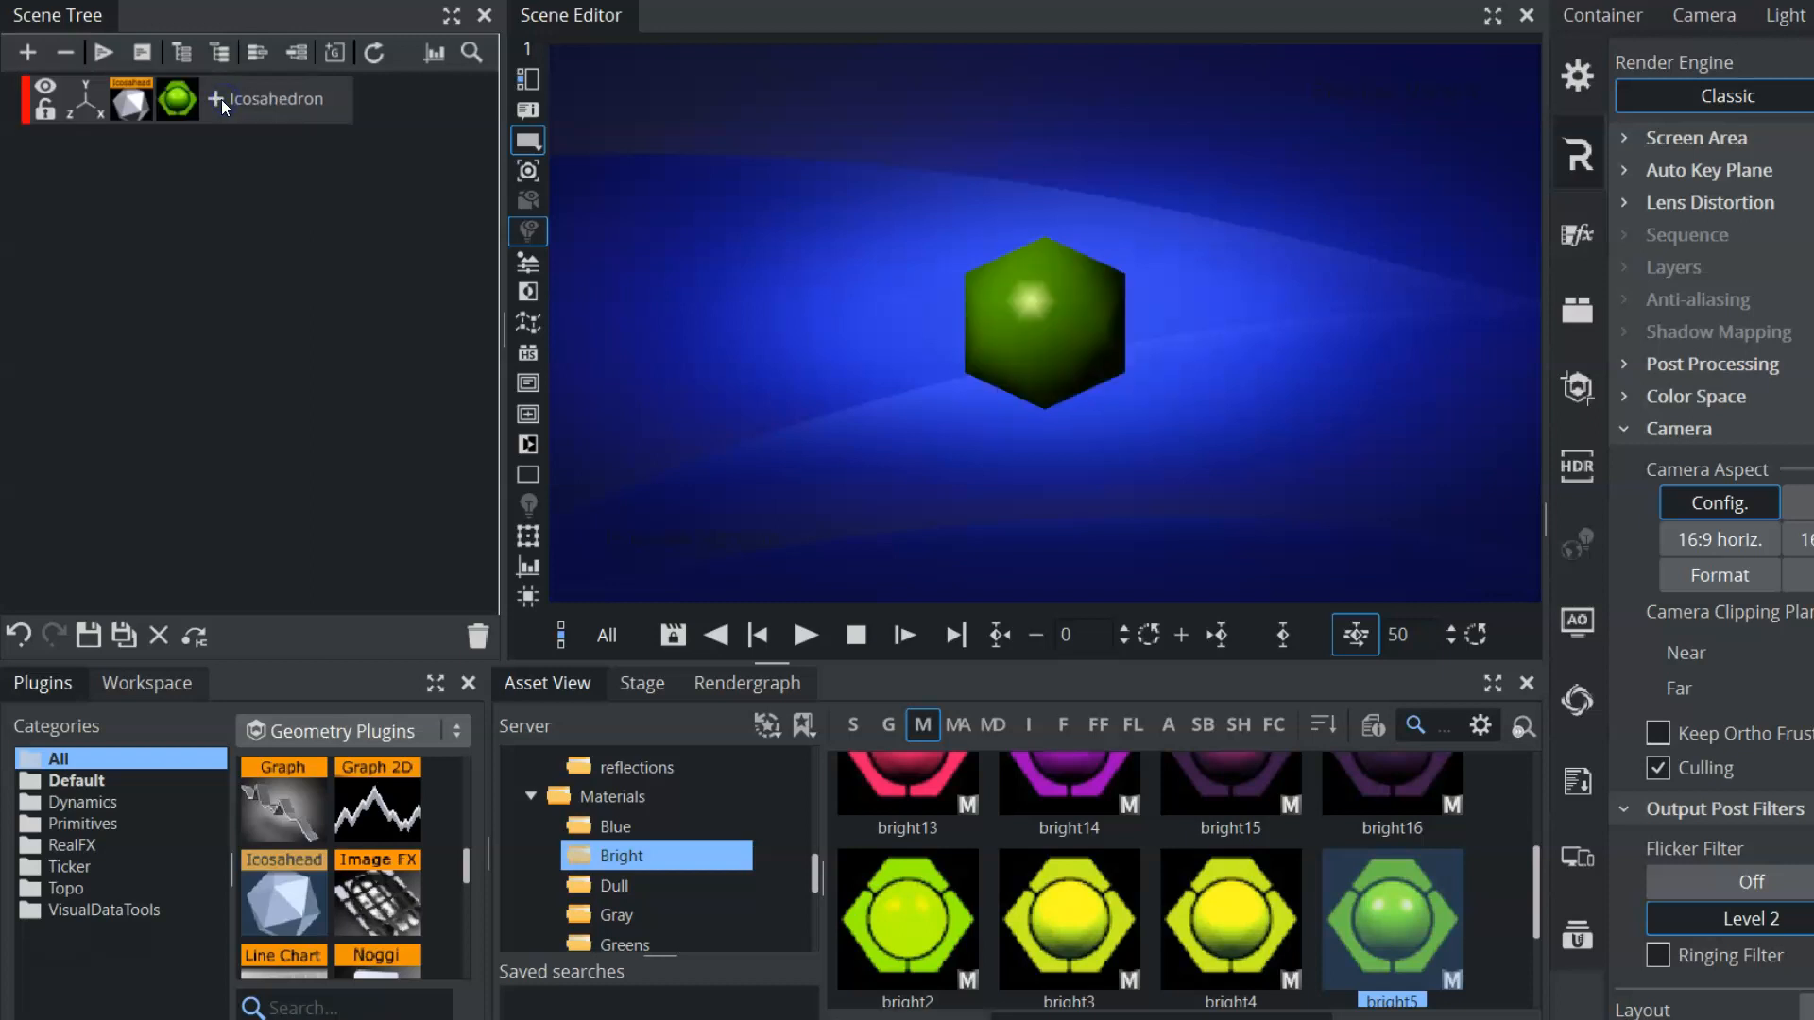
drag(1219, 914, 227, 100)
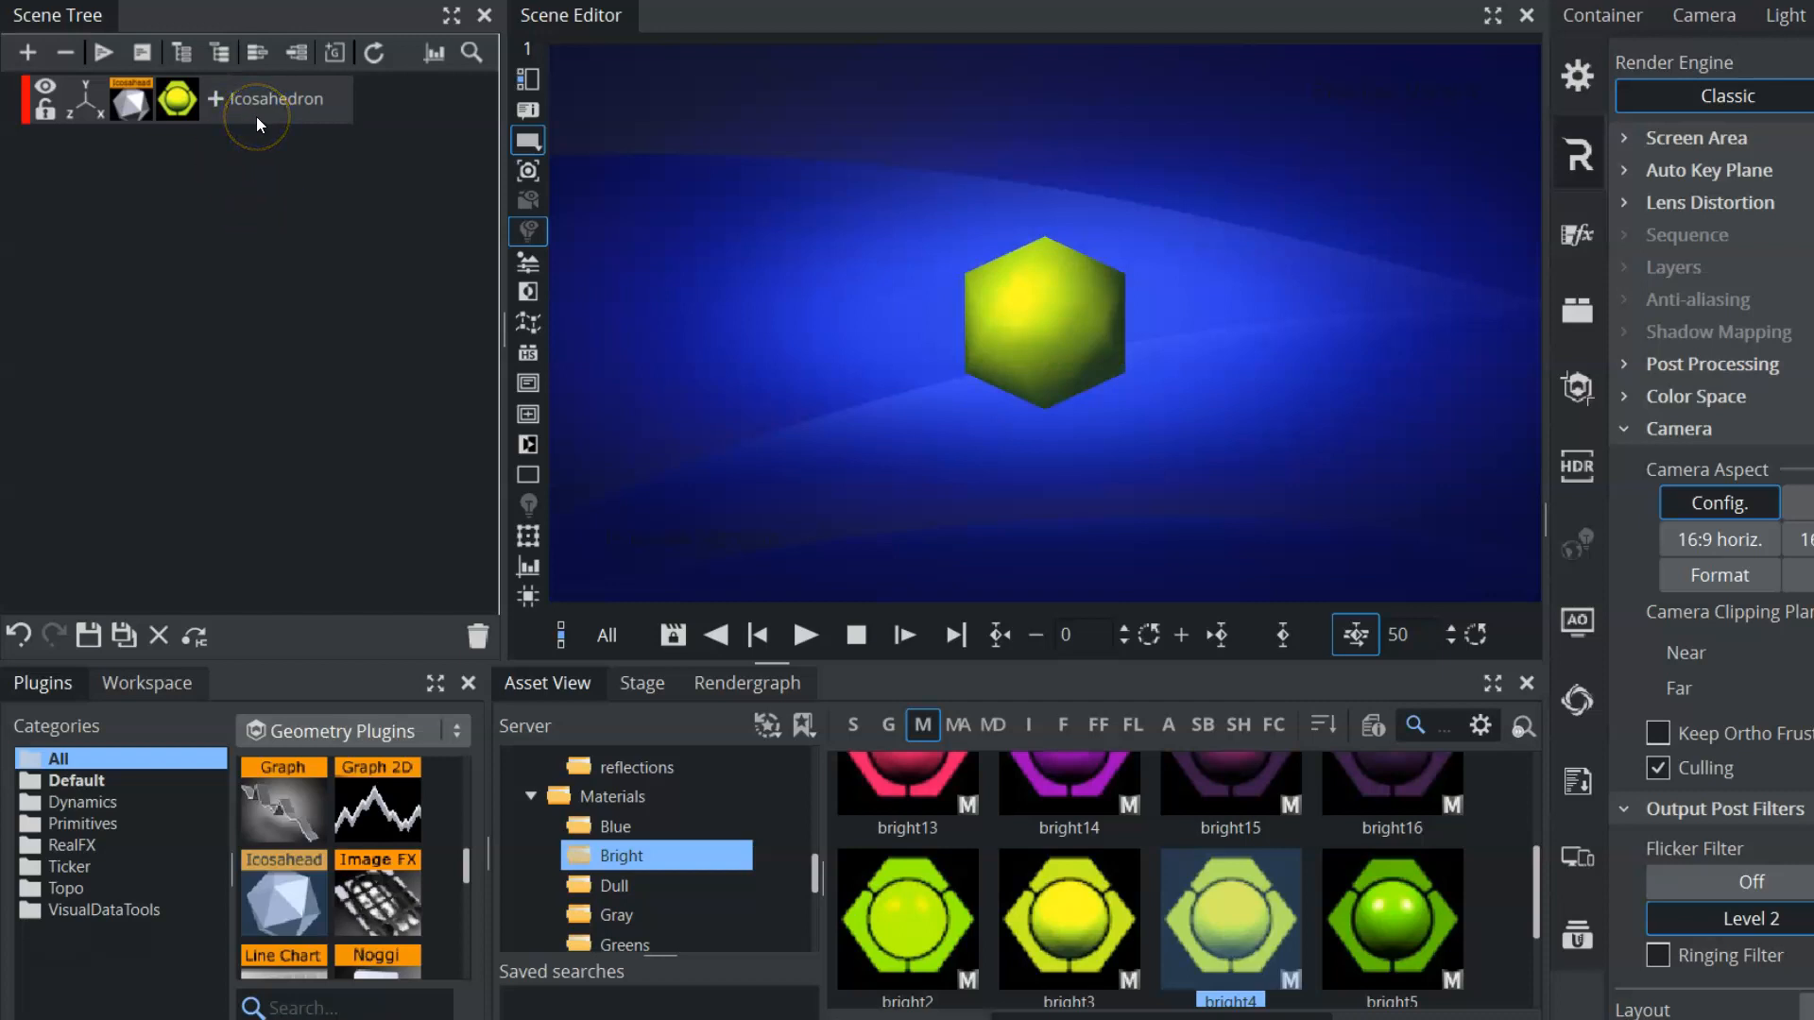
Turn off smooth shading in the Icosahedron geometry's properties.
click(127, 106)
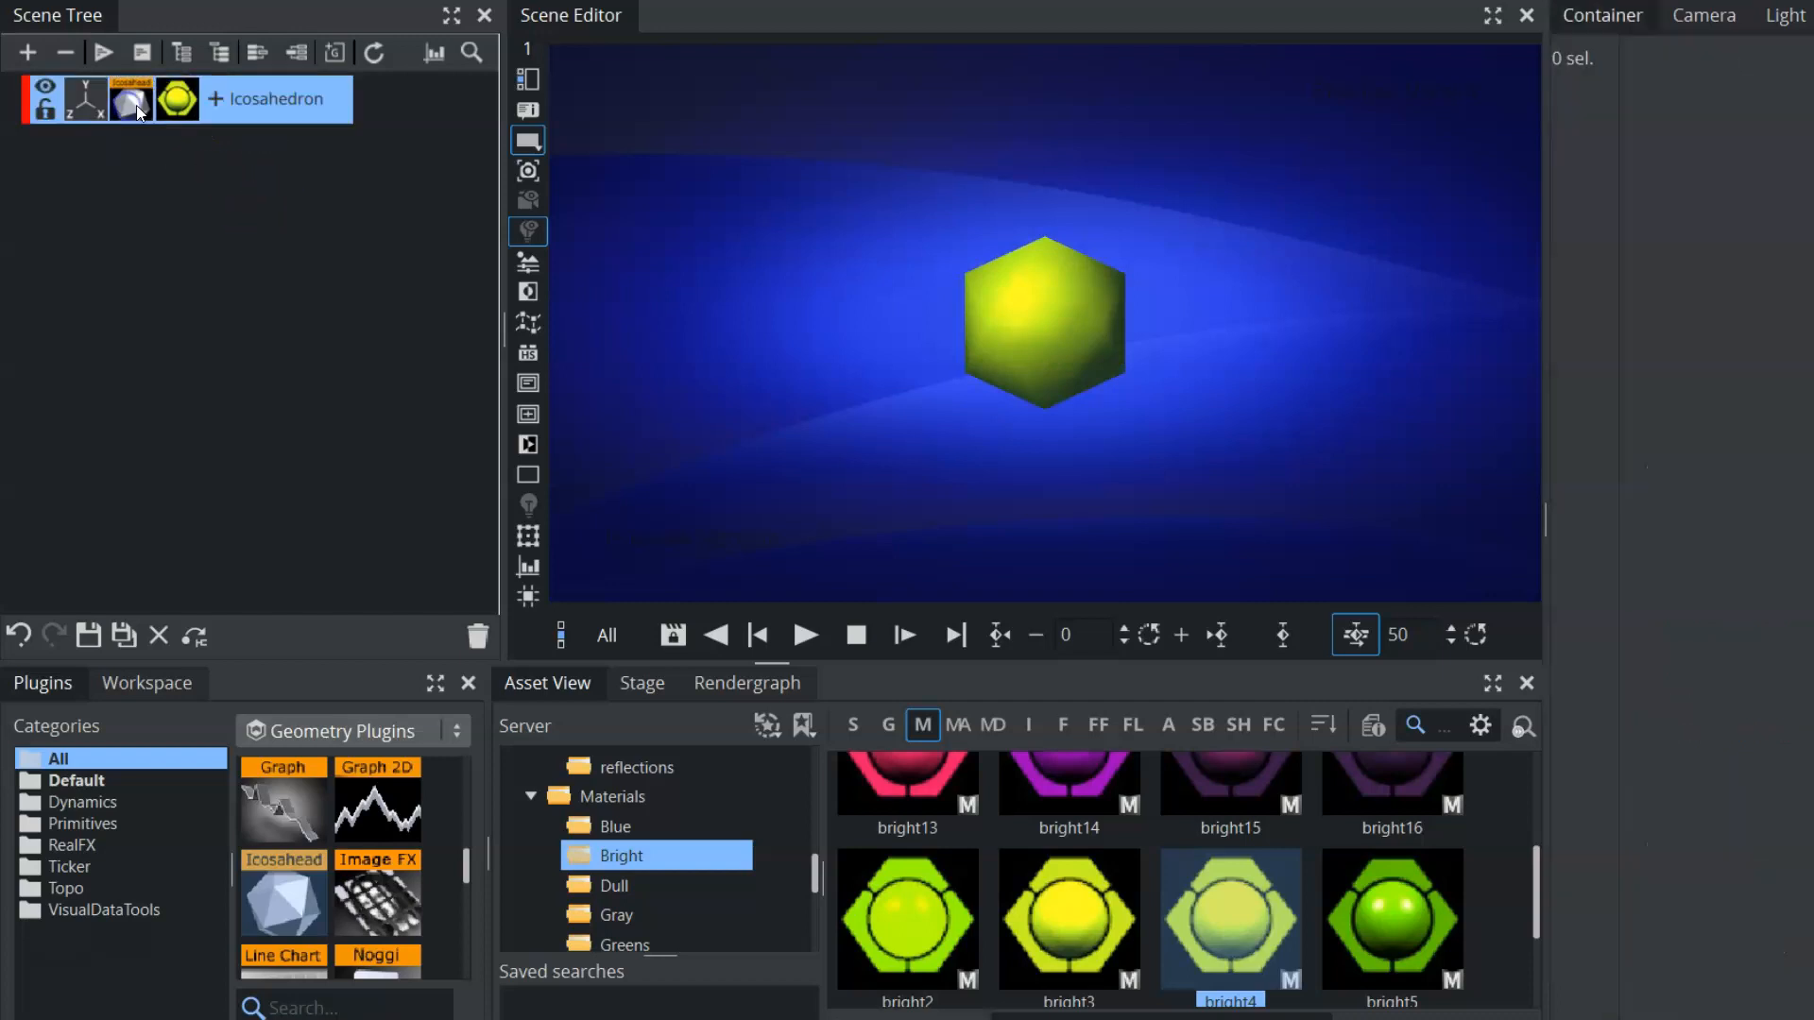
click(1638, 159)
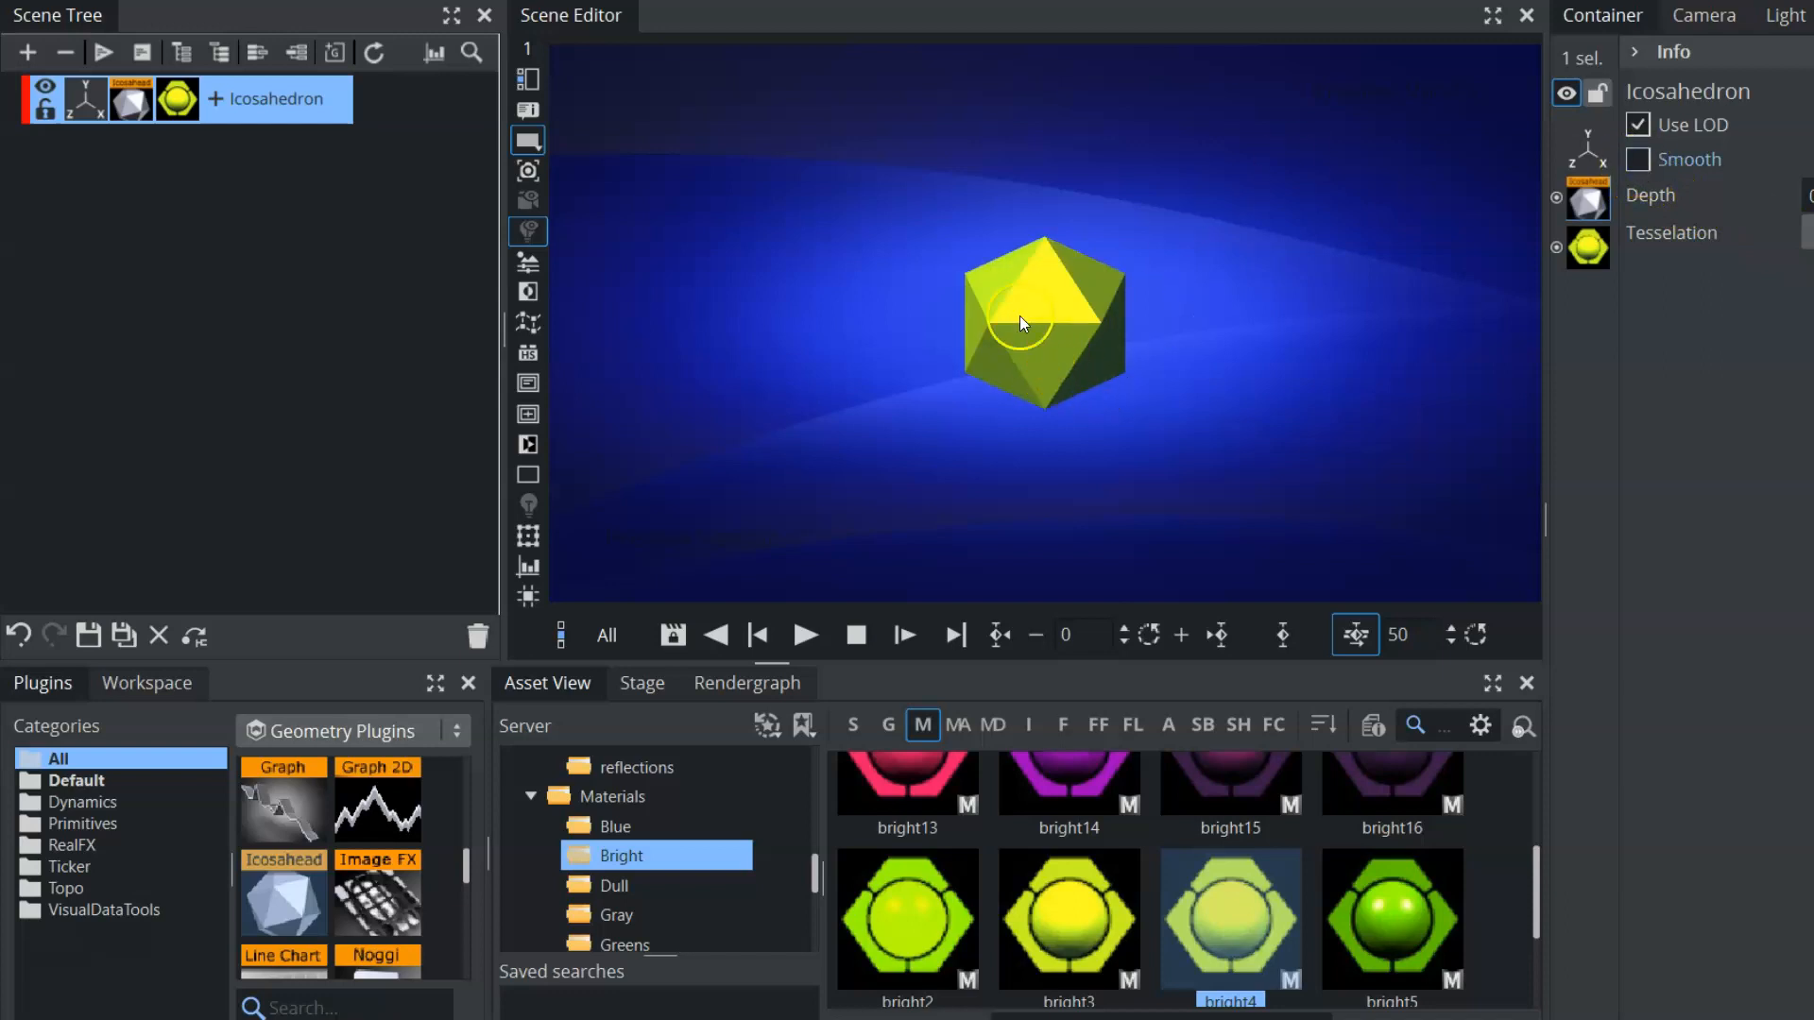
Scale the icosahedron proportionally to about 2.11 and rotate it around its Y axis.
click(93, 104)
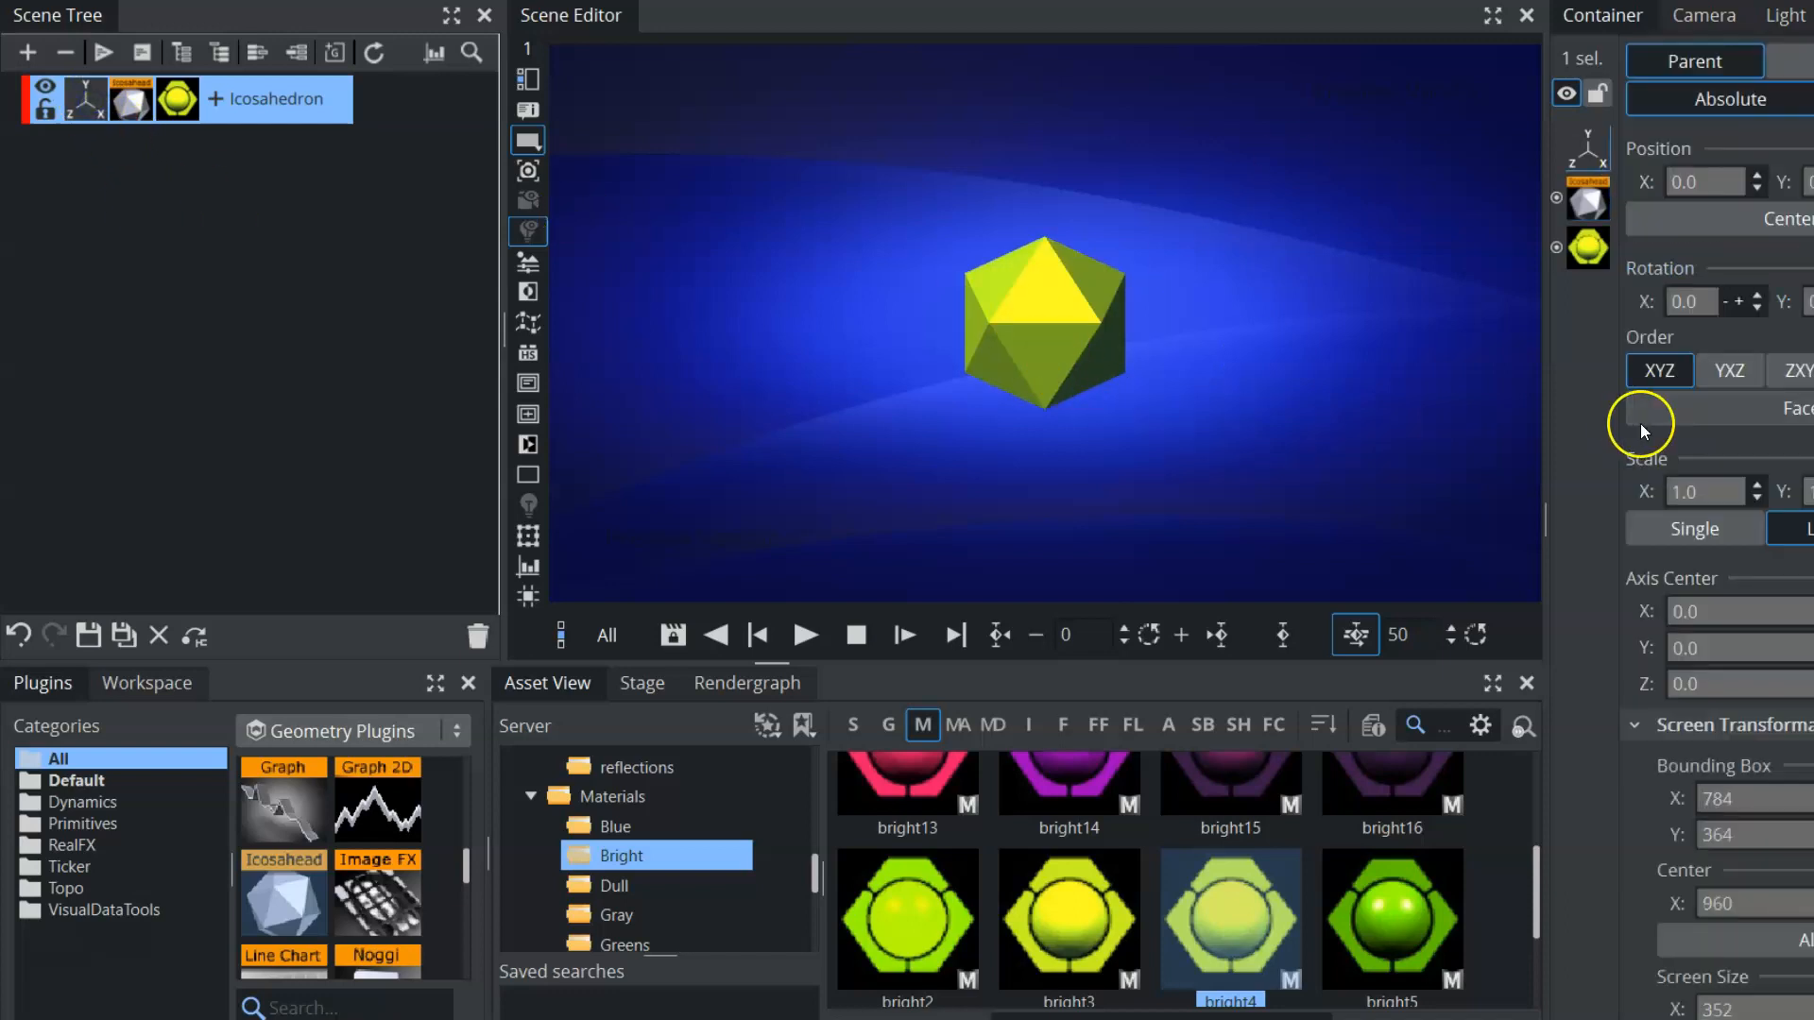
drag(1810, 492, 1813, 492)
drag(1806, 303, 1651, 325)
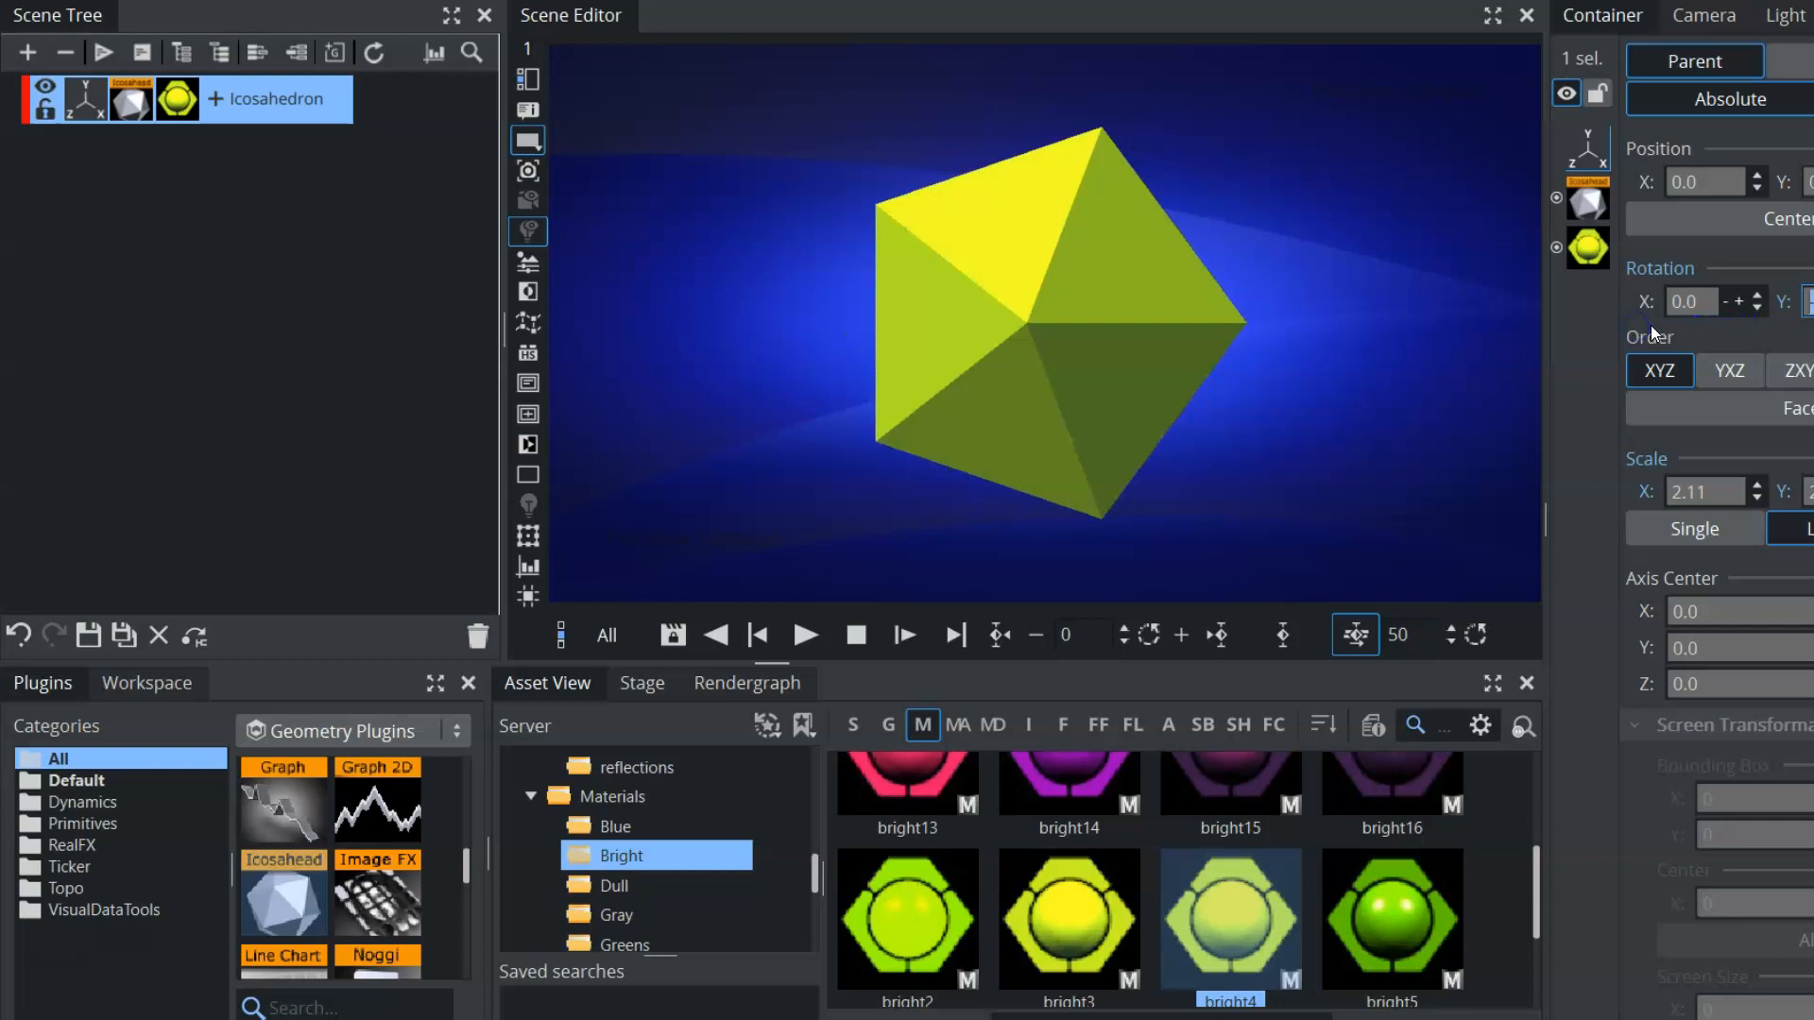
Create a new material named RED in the Materials folder.
click(633, 799)
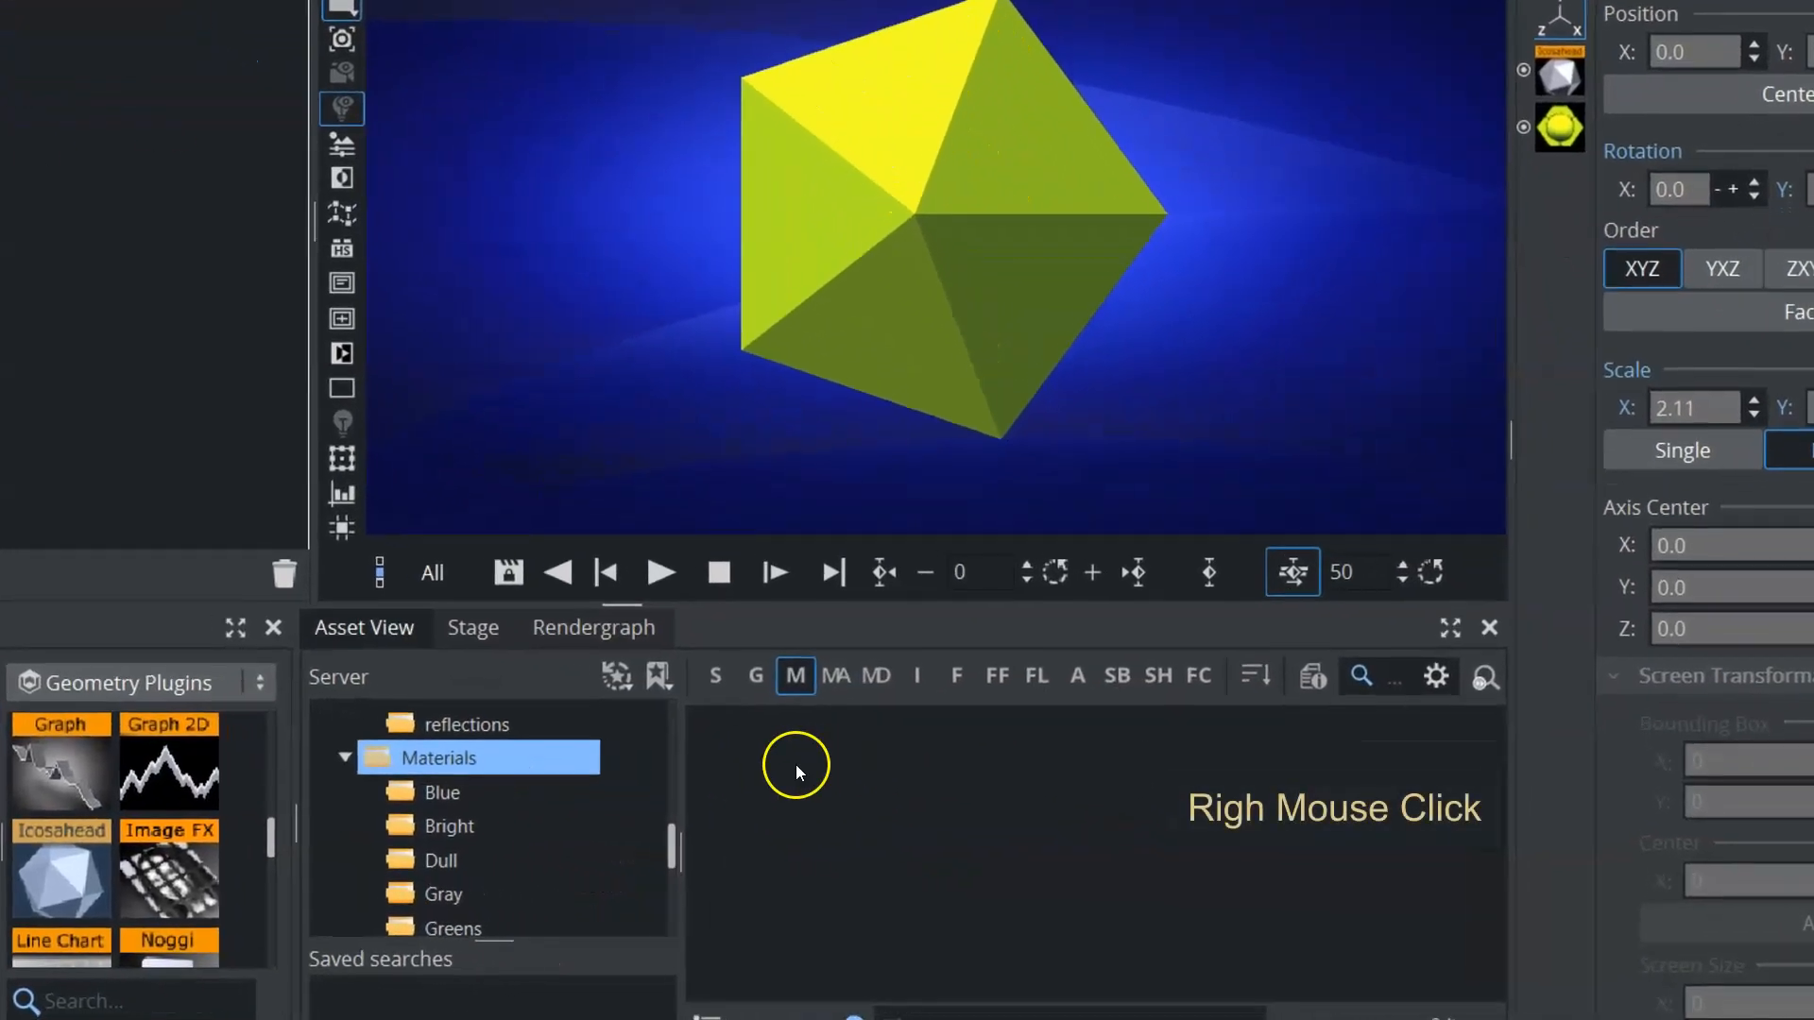
right_click(798, 782)
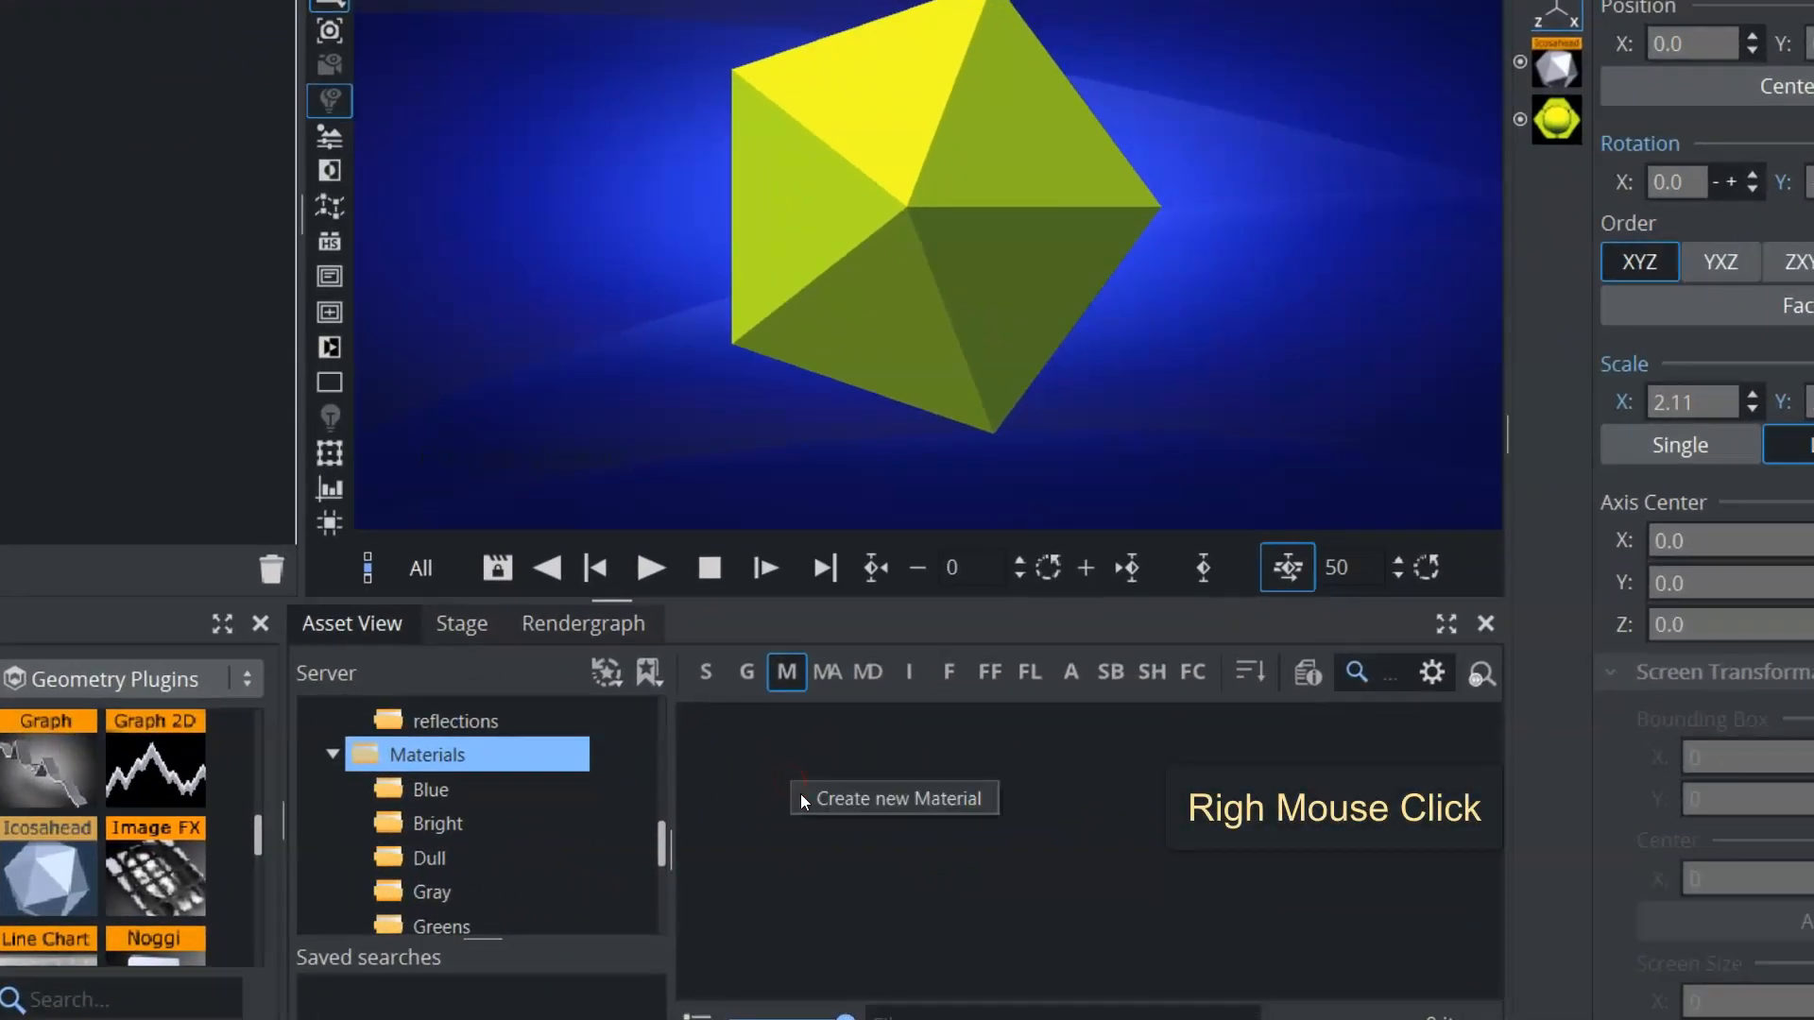
click(841, 801)
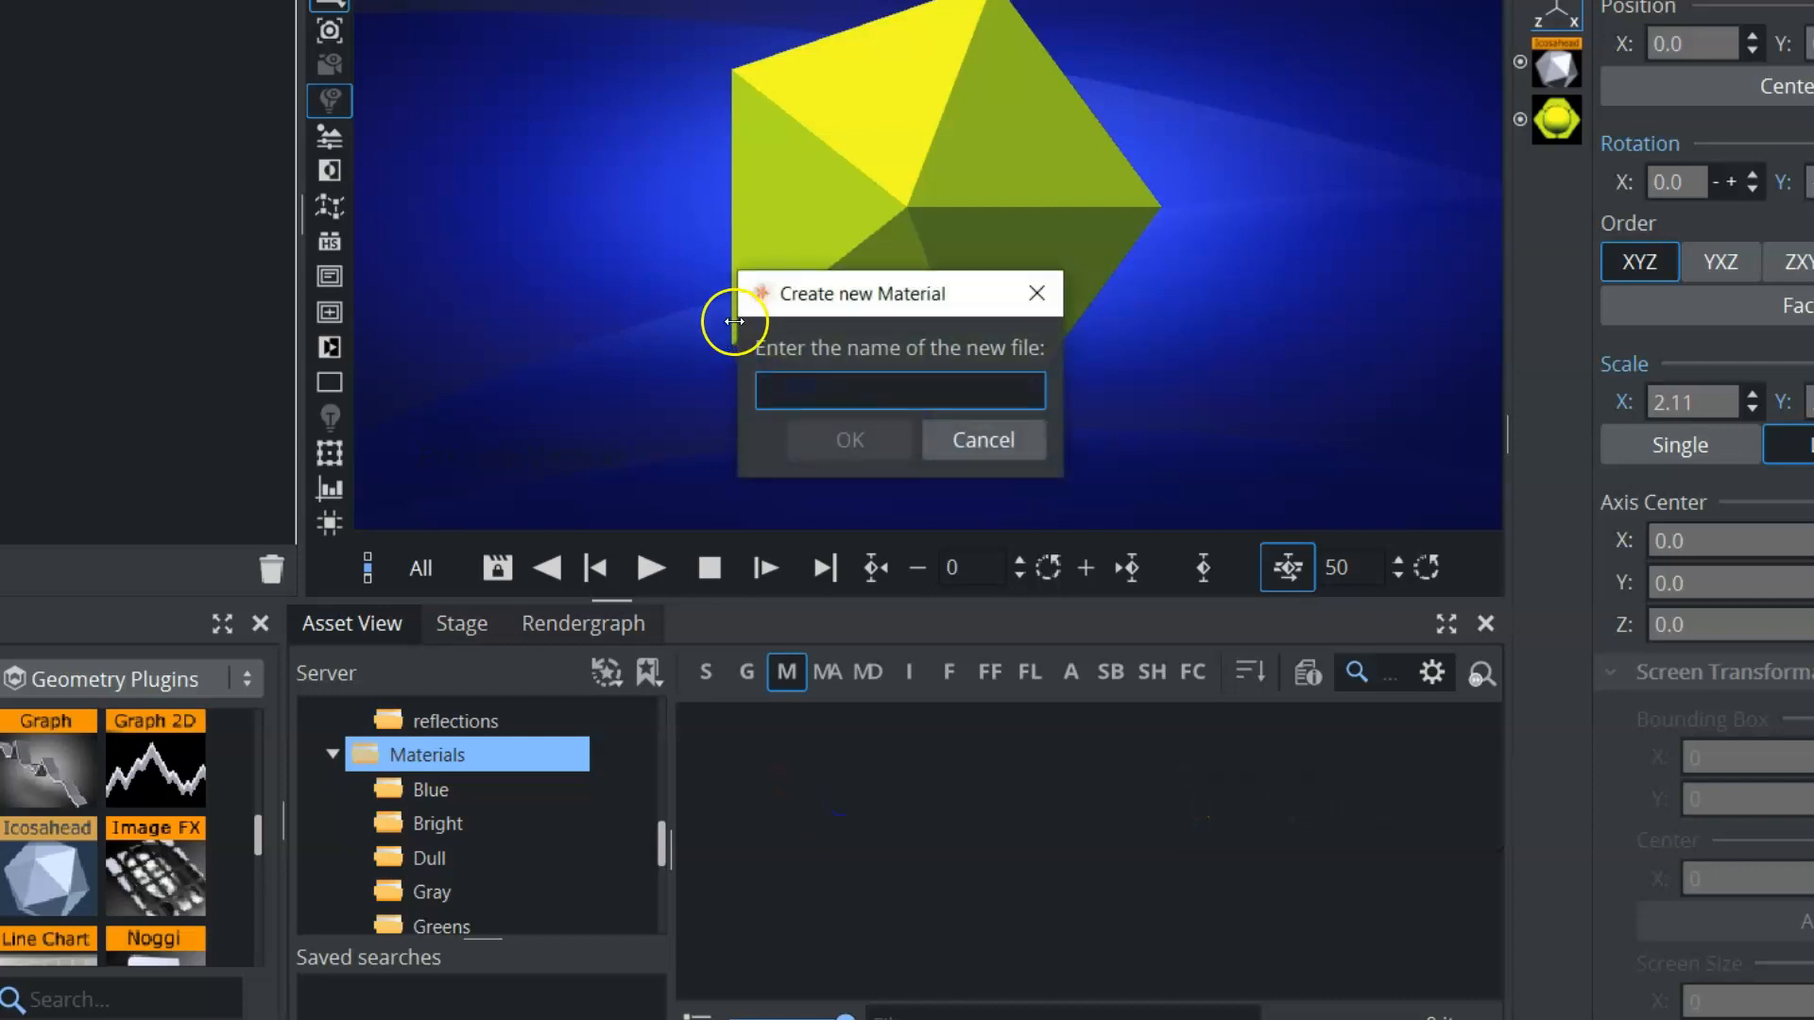
text(RED)
click(832, 440)
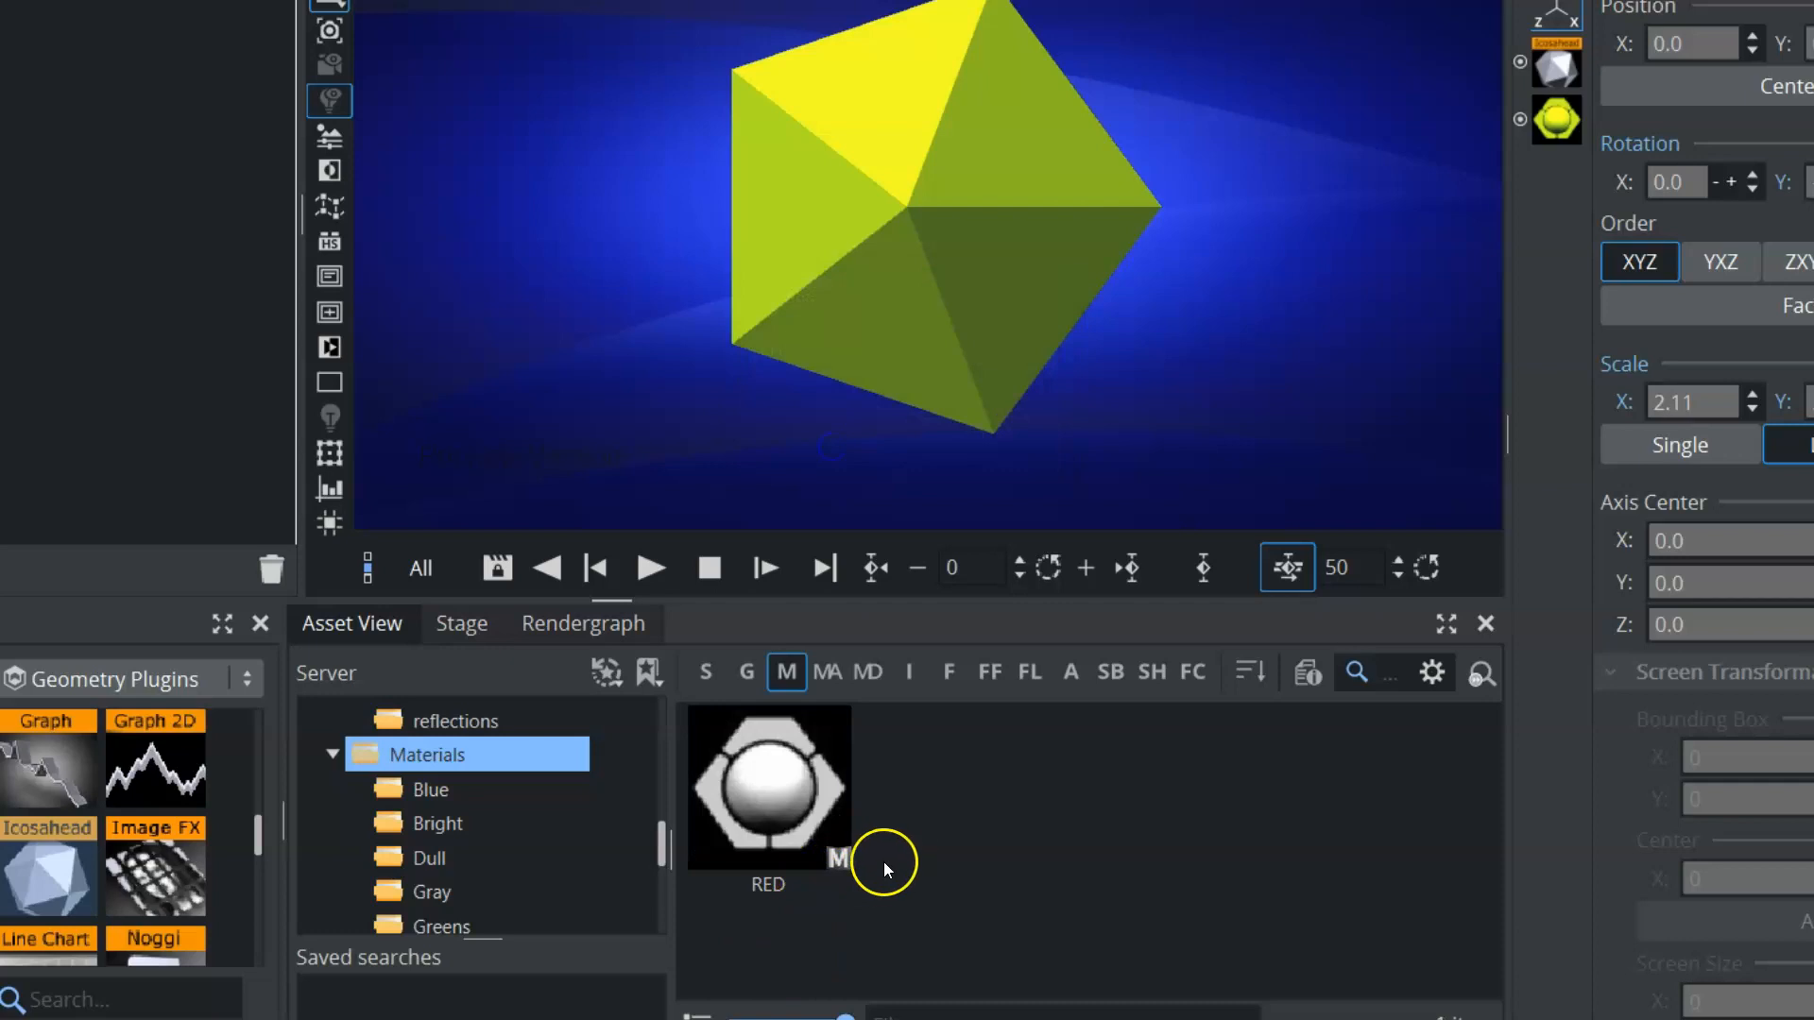
Replace the icosahedron's material with the RED material.
double_click(774, 814)
click(740, 229)
click(855, 391)
drag(856, 867, 23, 1)
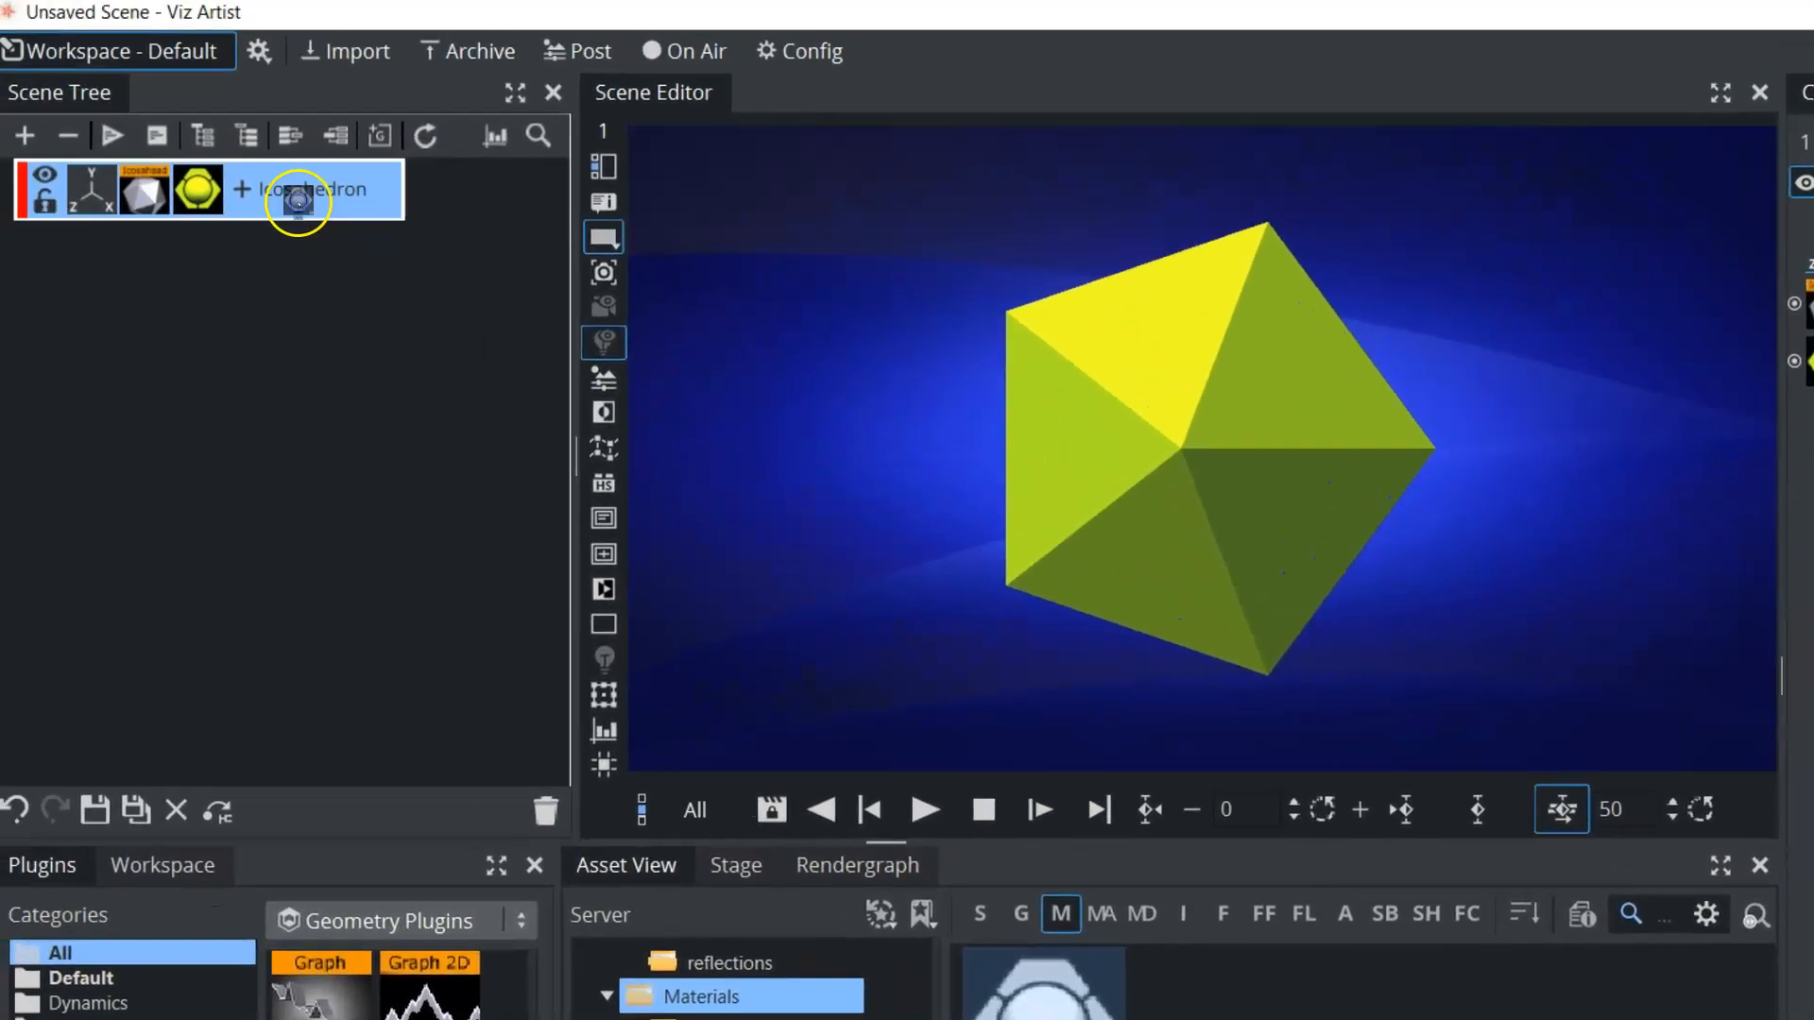
drag(298, 200, 283, 198)
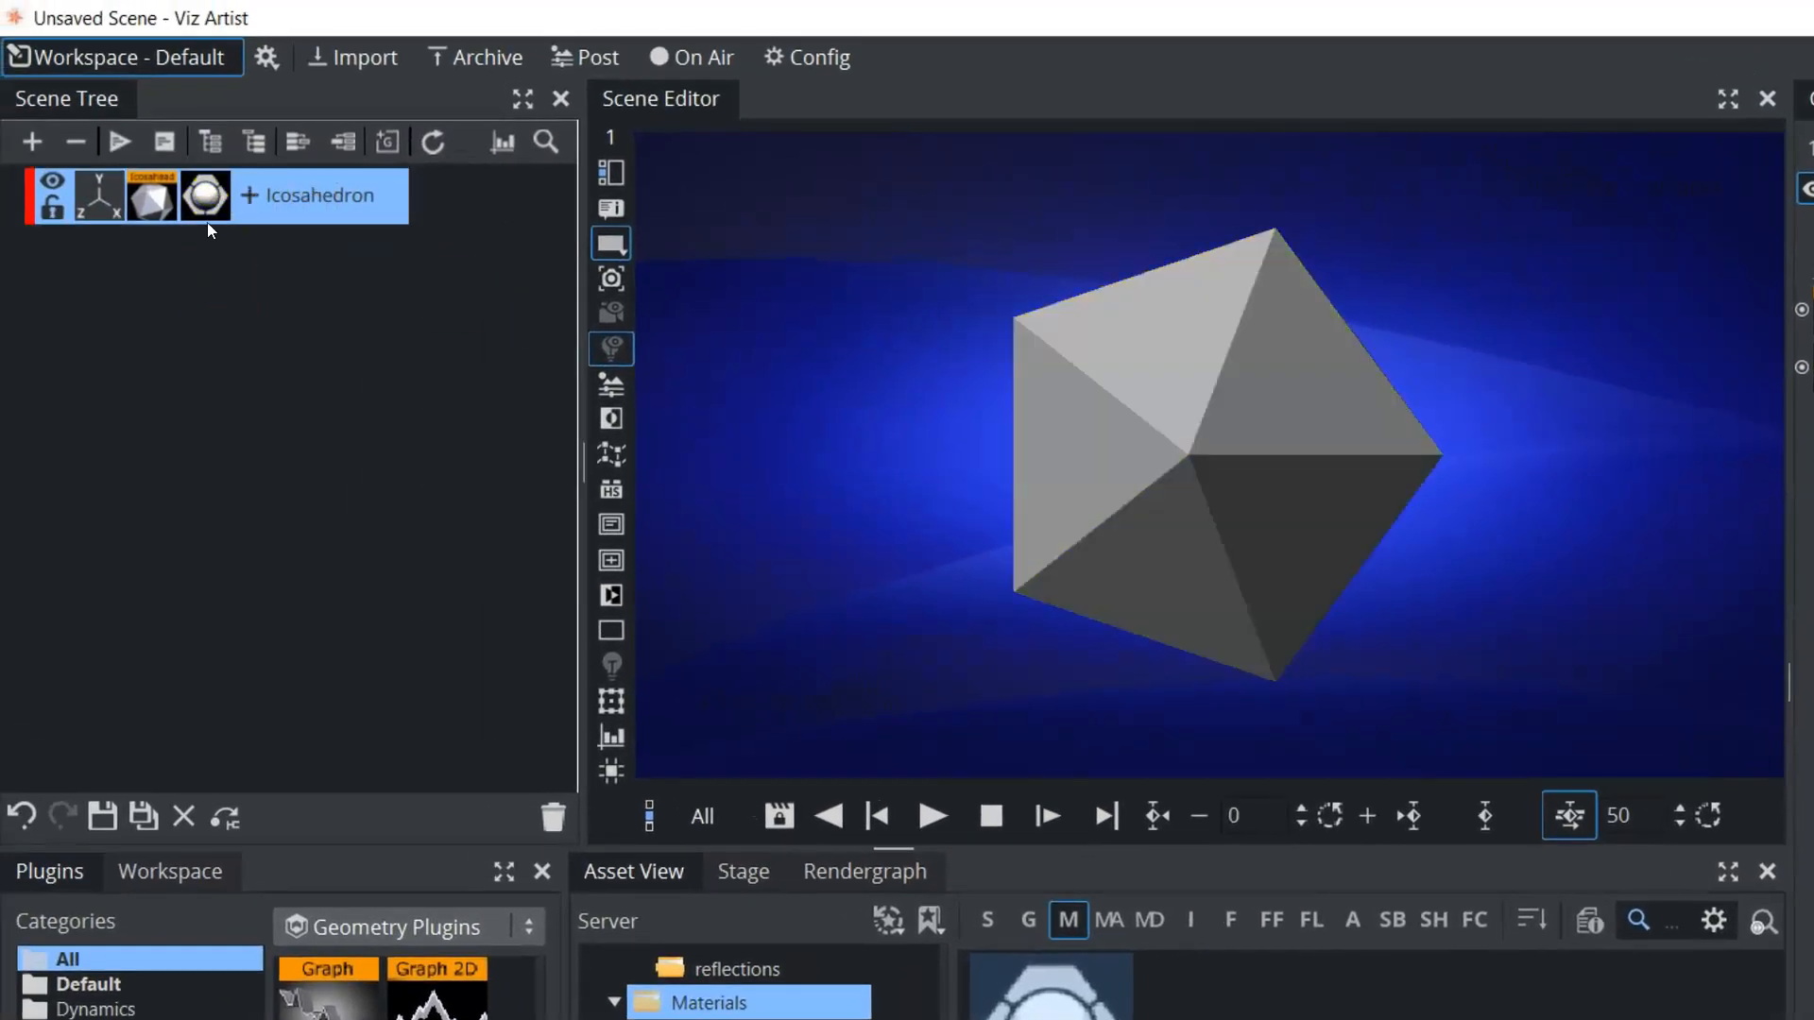
Set the Ambient Color of the icosahedron's material to dark red with about hue 0, saturation 252 and value 81.
click(204, 203)
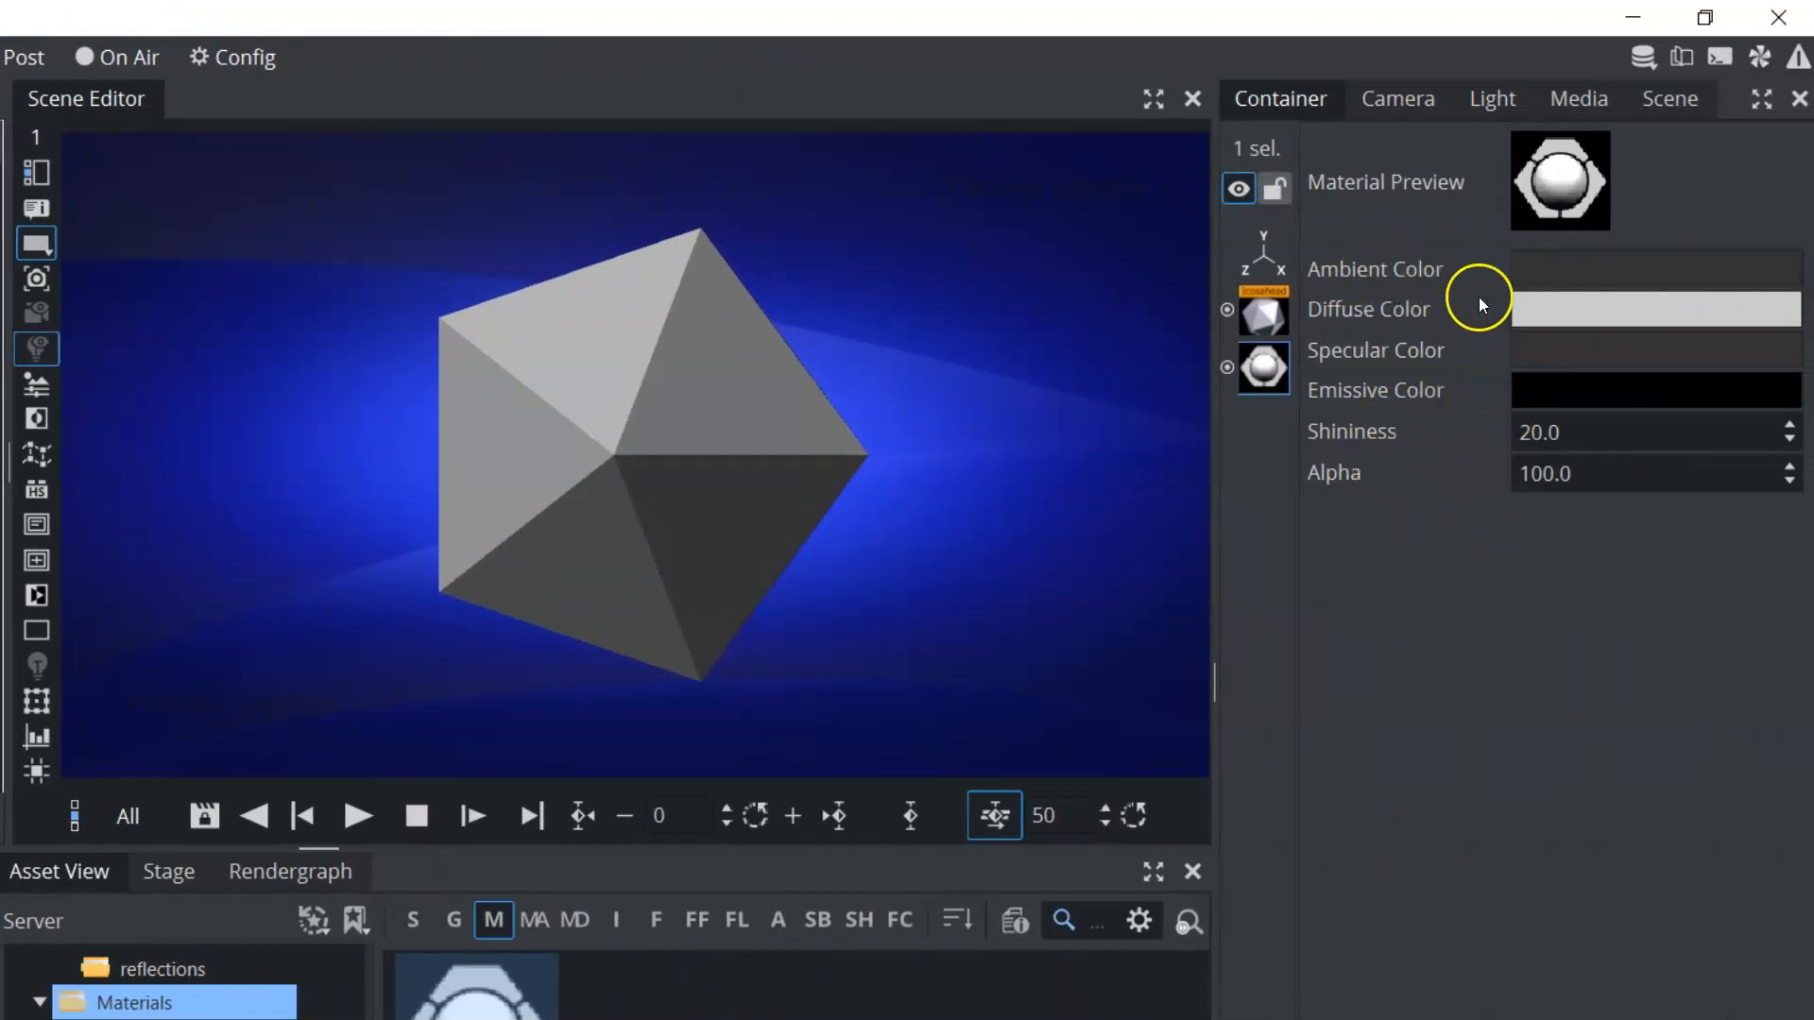
click(1543, 273)
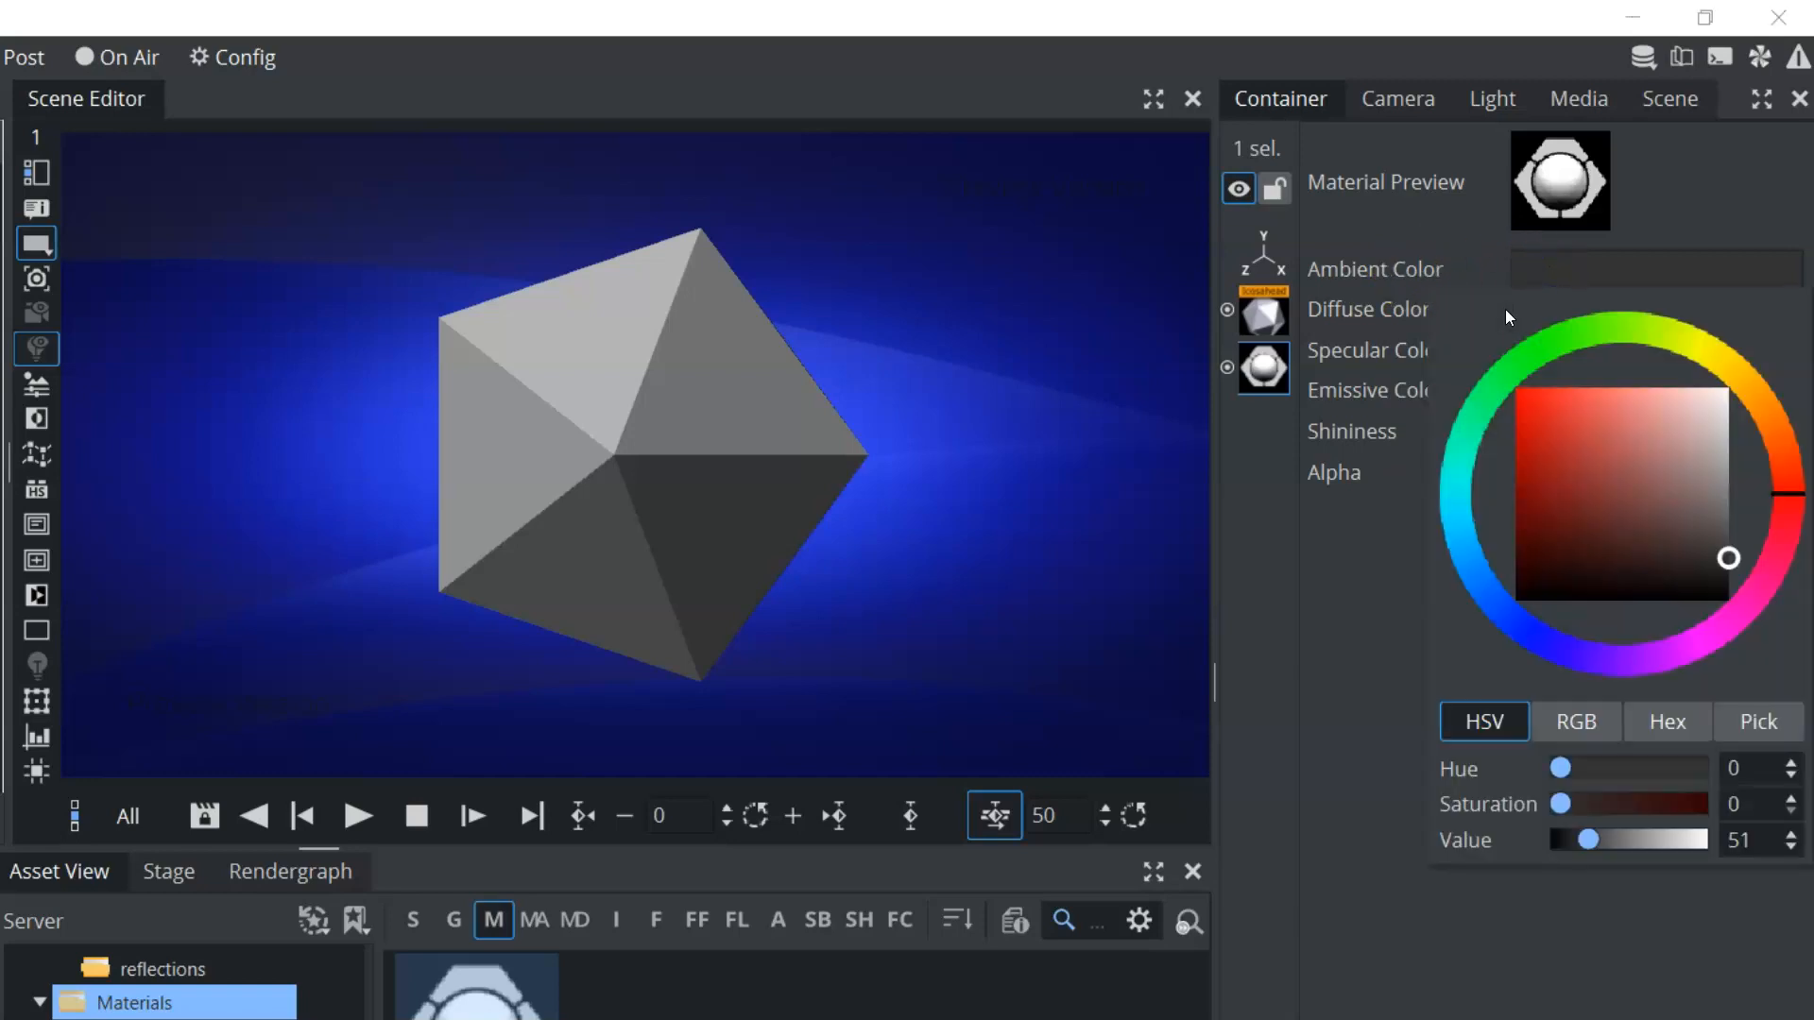
click(1526, 395)
drag(1526, 393, 1517, 533)
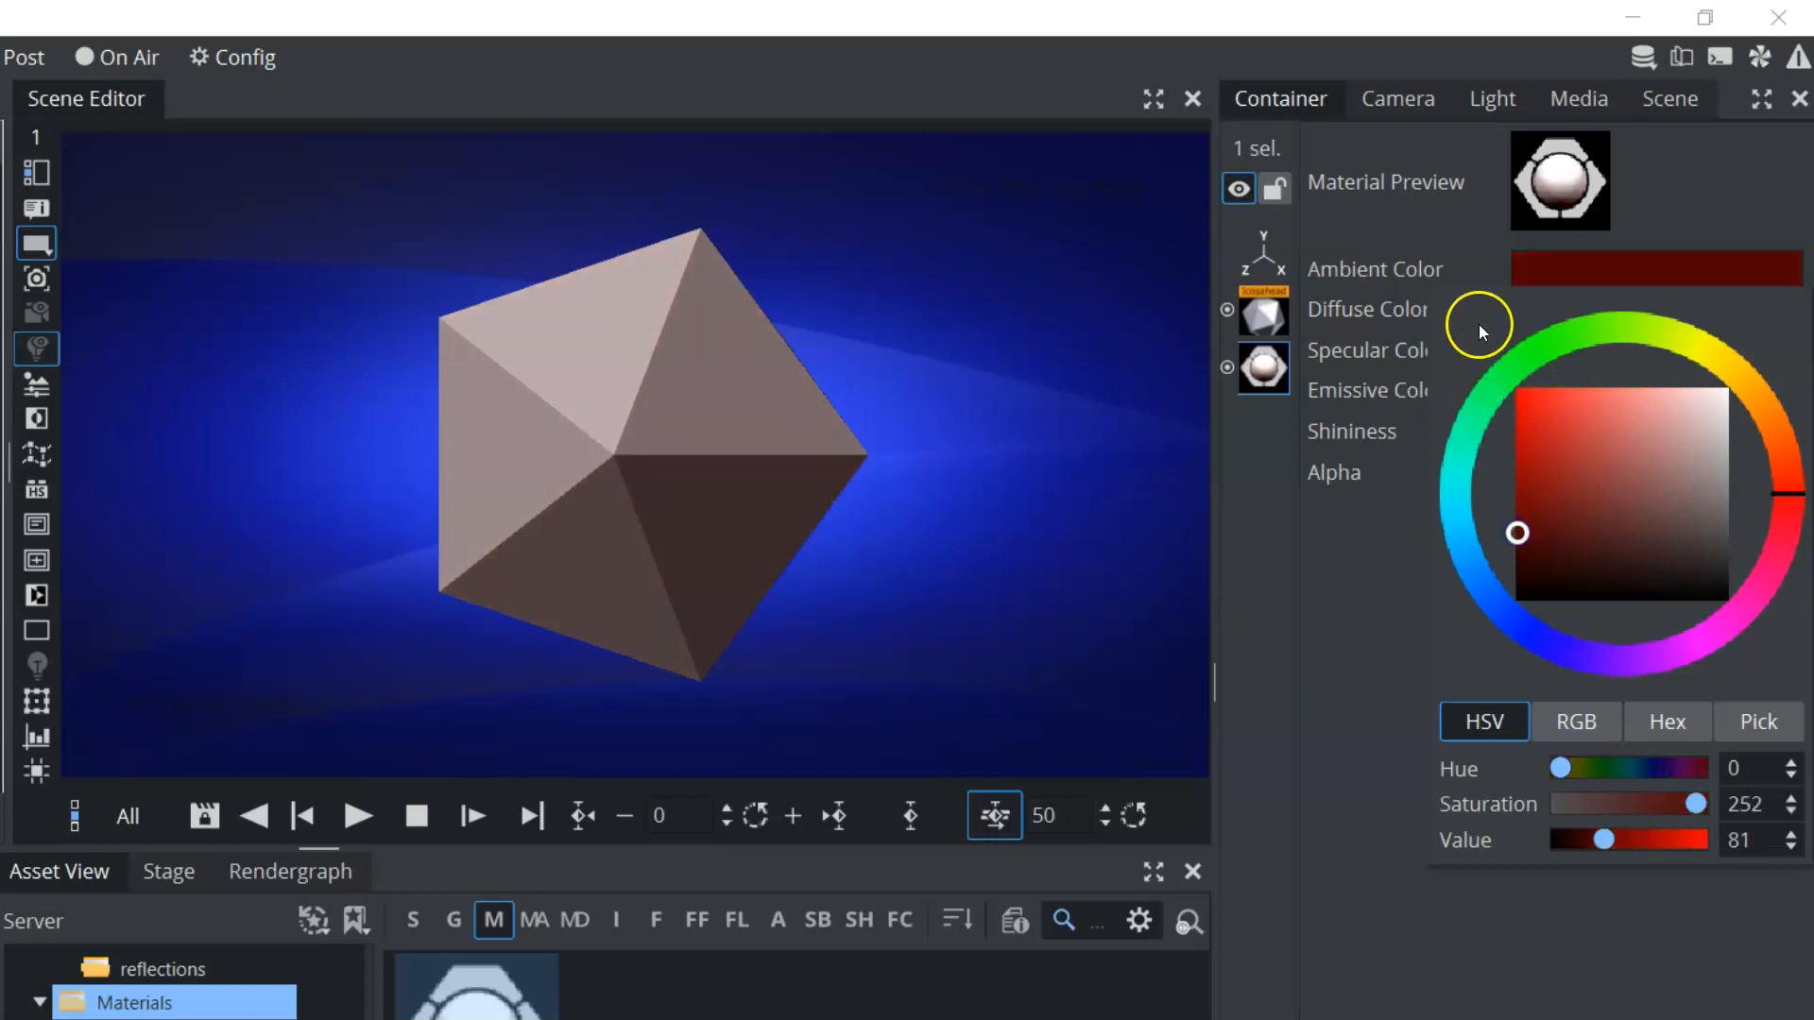
Set the material's Diffuse Color to bright red with about hue 0, saturation 252 and value 248.
click(1402, 313)
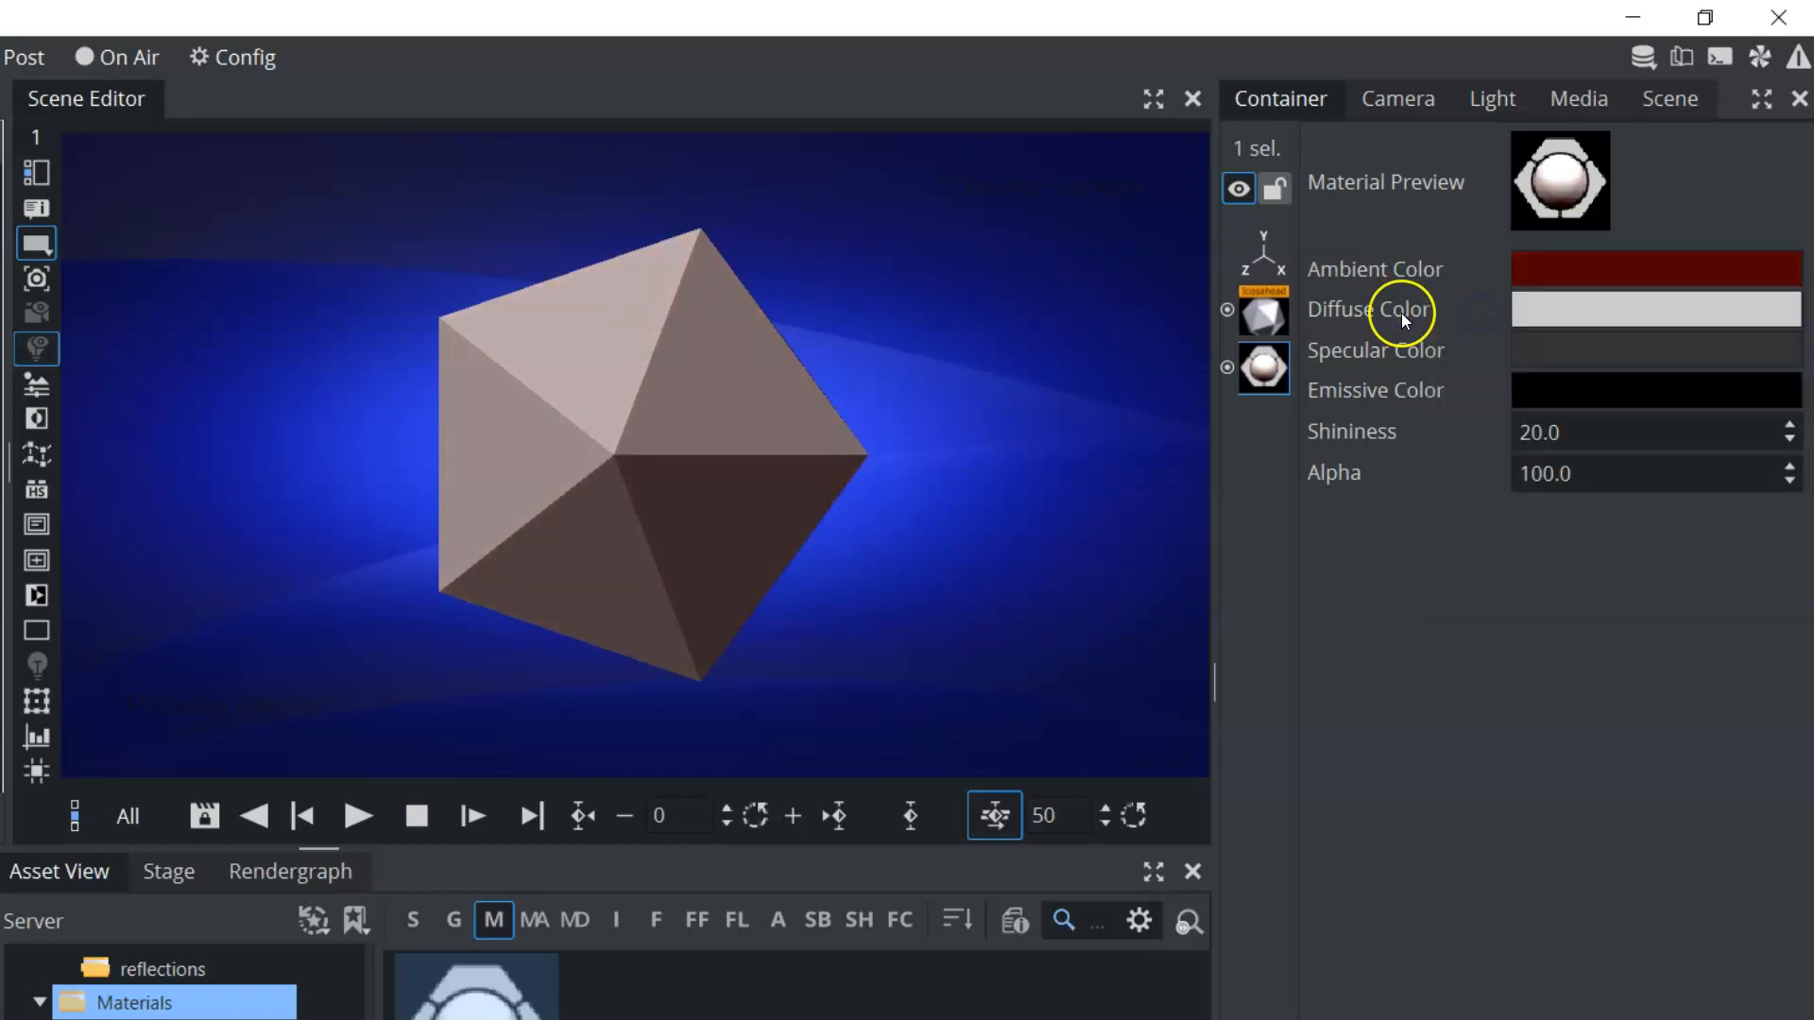
click(1568, 314)
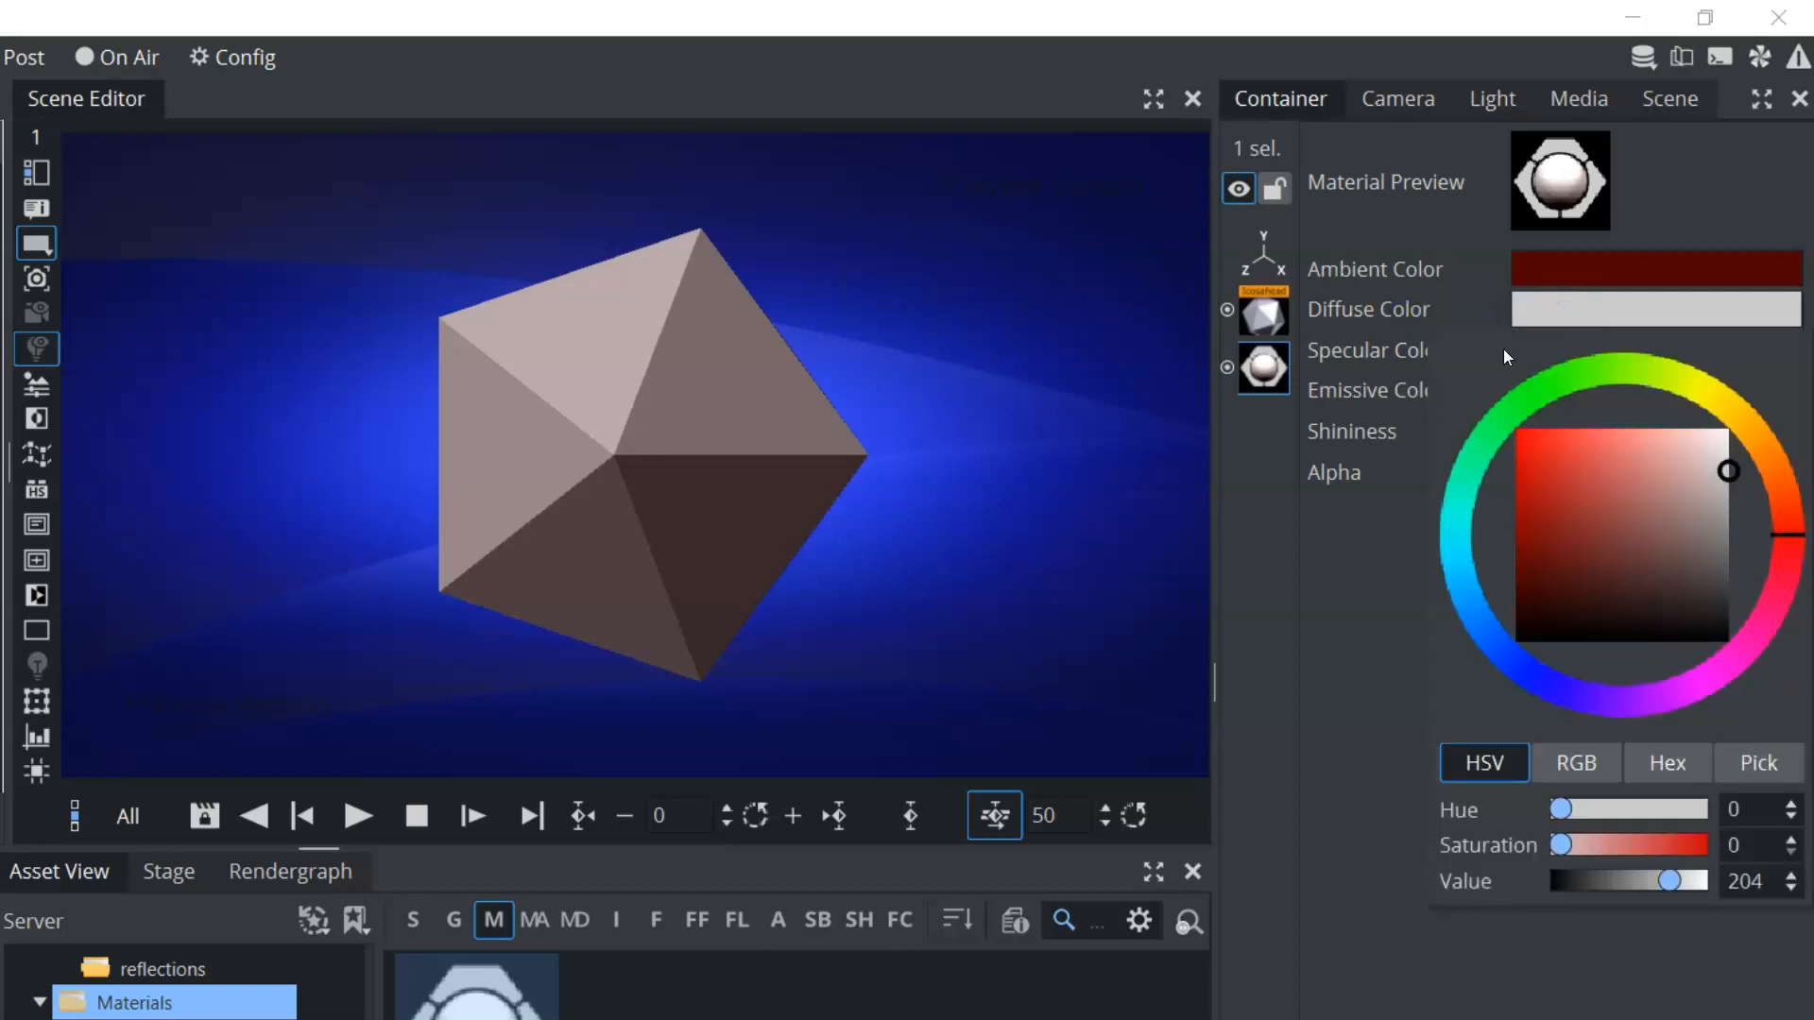
click(1517, 433)
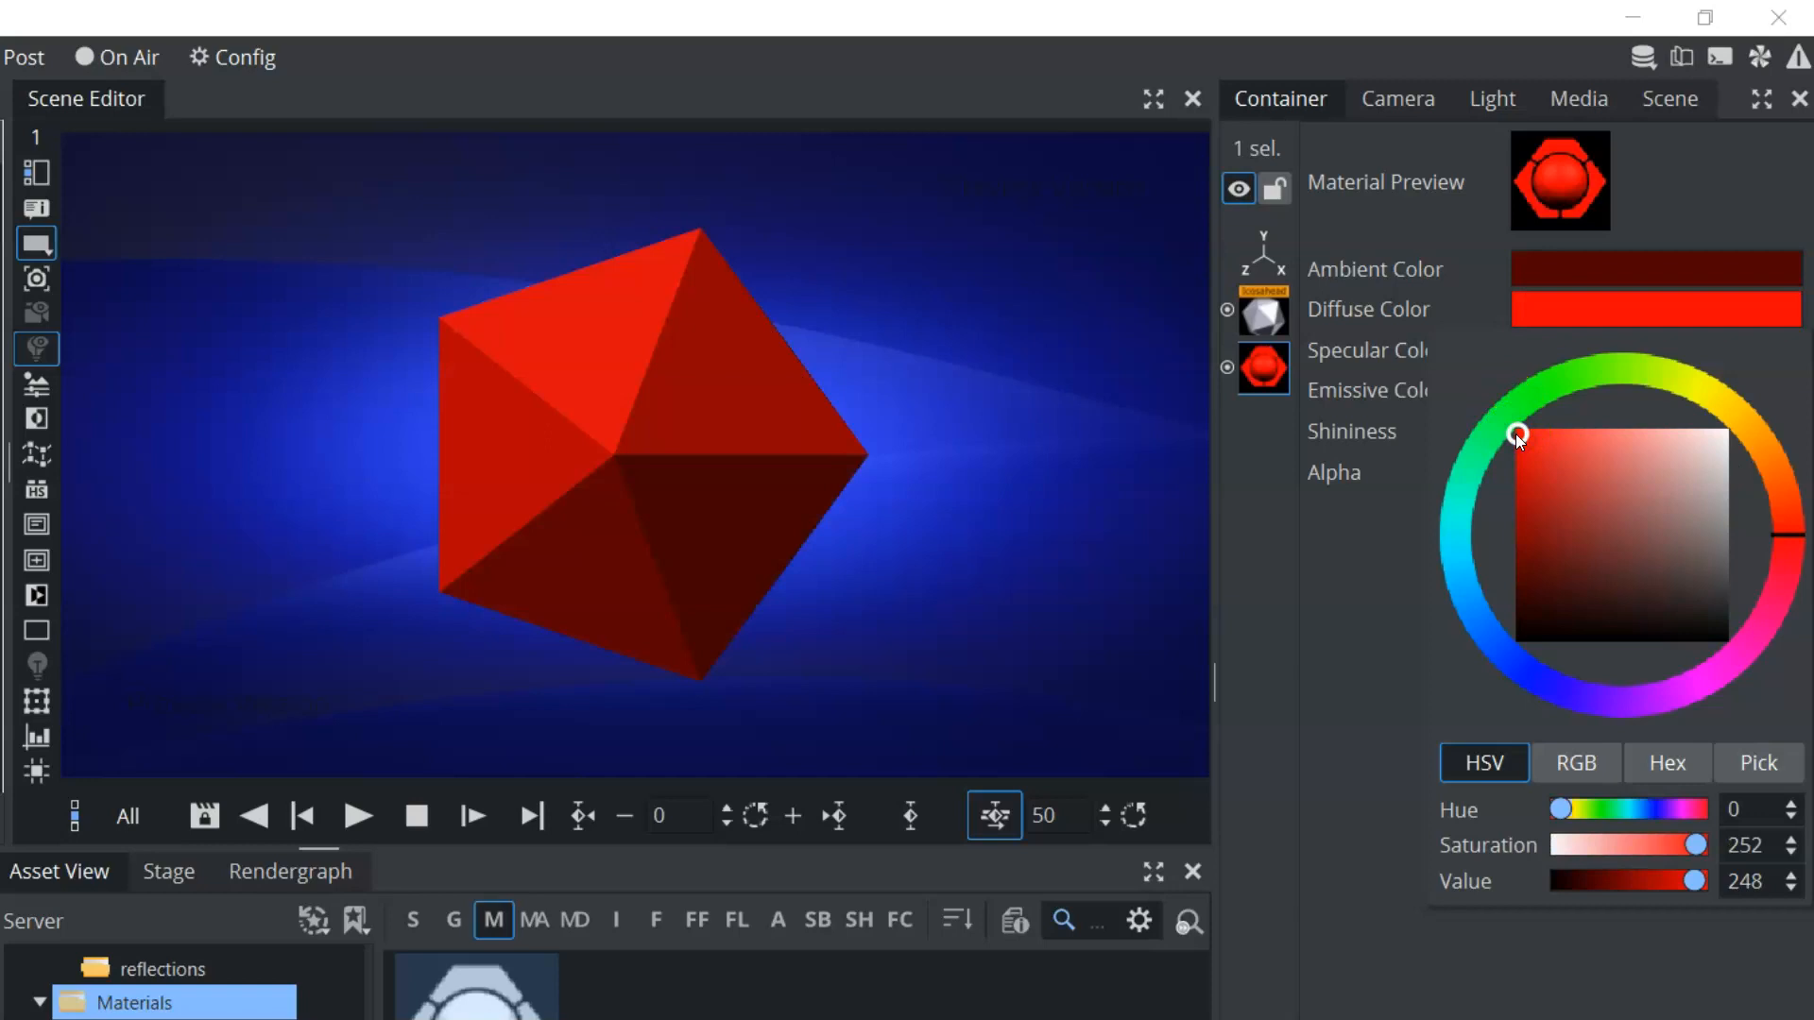
Set the material's Specular Color to near-white with about hue 0, saturation 14 and value 230.
click(1405, 358)
click(1542, 361)
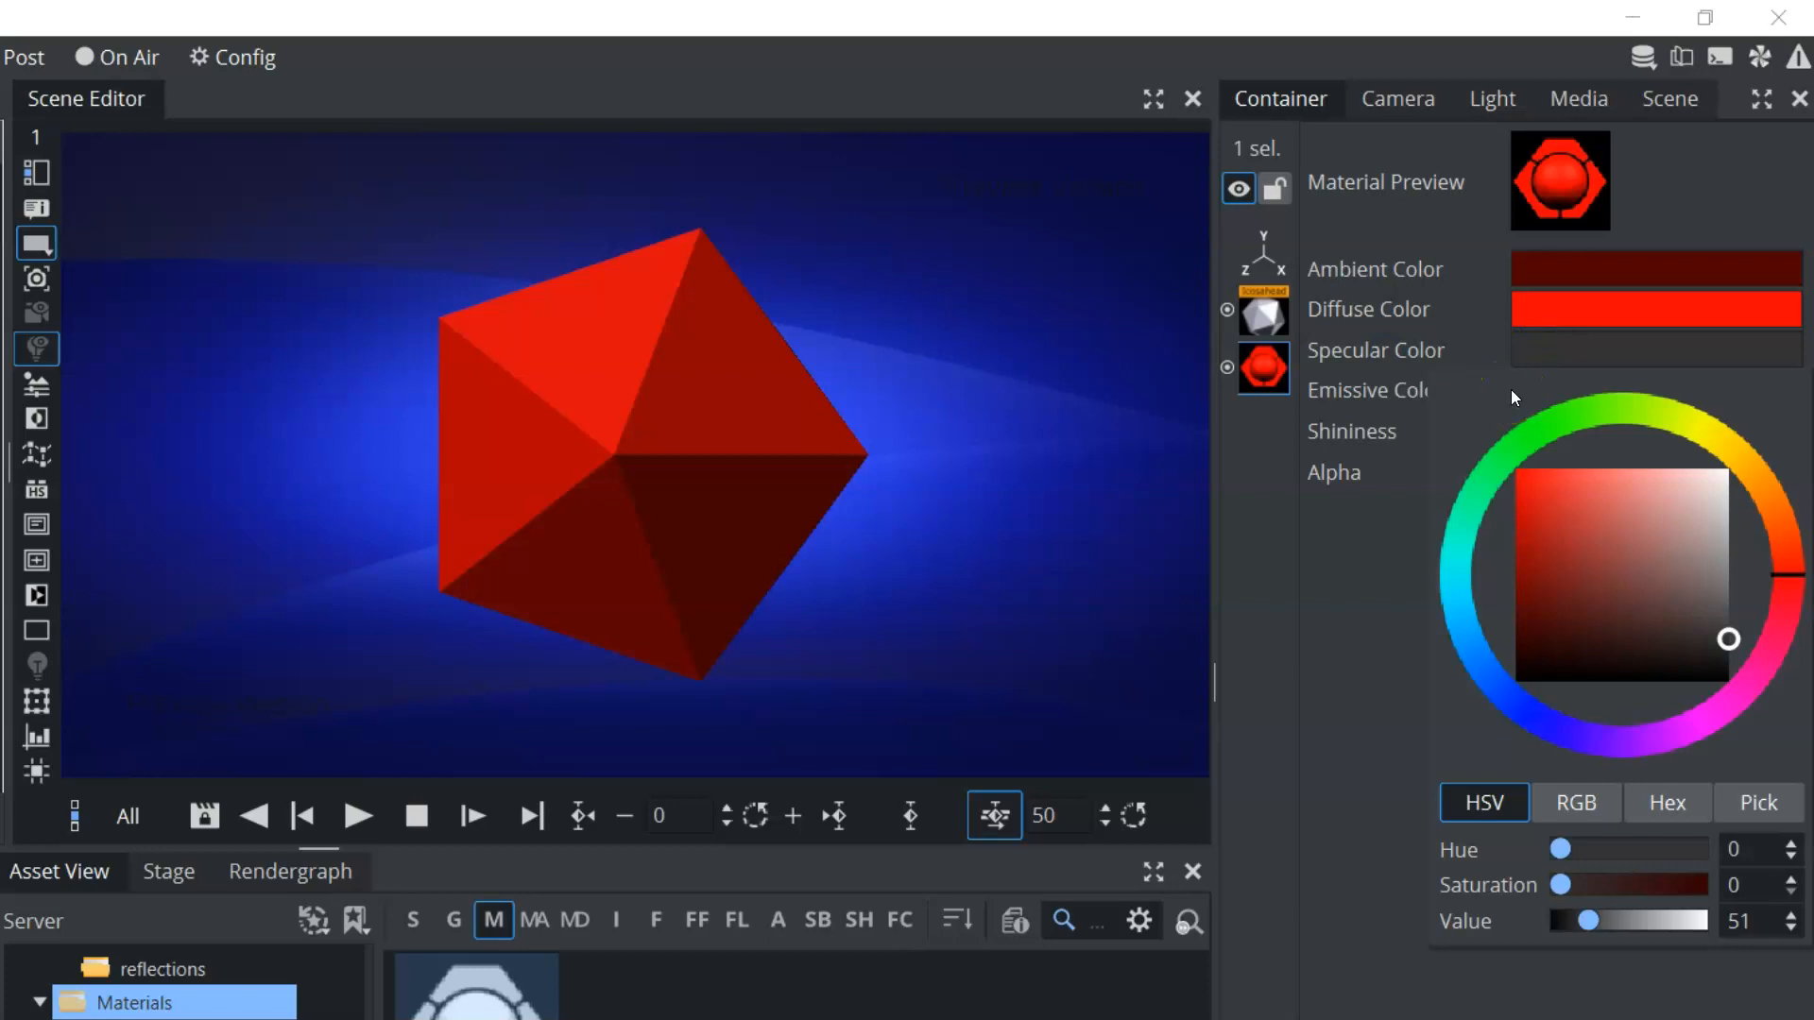
mouse_move(1513, 540)
mouse_down()
mouse_move(1681, 528)
mouse_move(1704, 500)
mouse_move(1628, 626)
mouse_move(1646, 546)
mouse_move(1717, 489)
mouse_up()
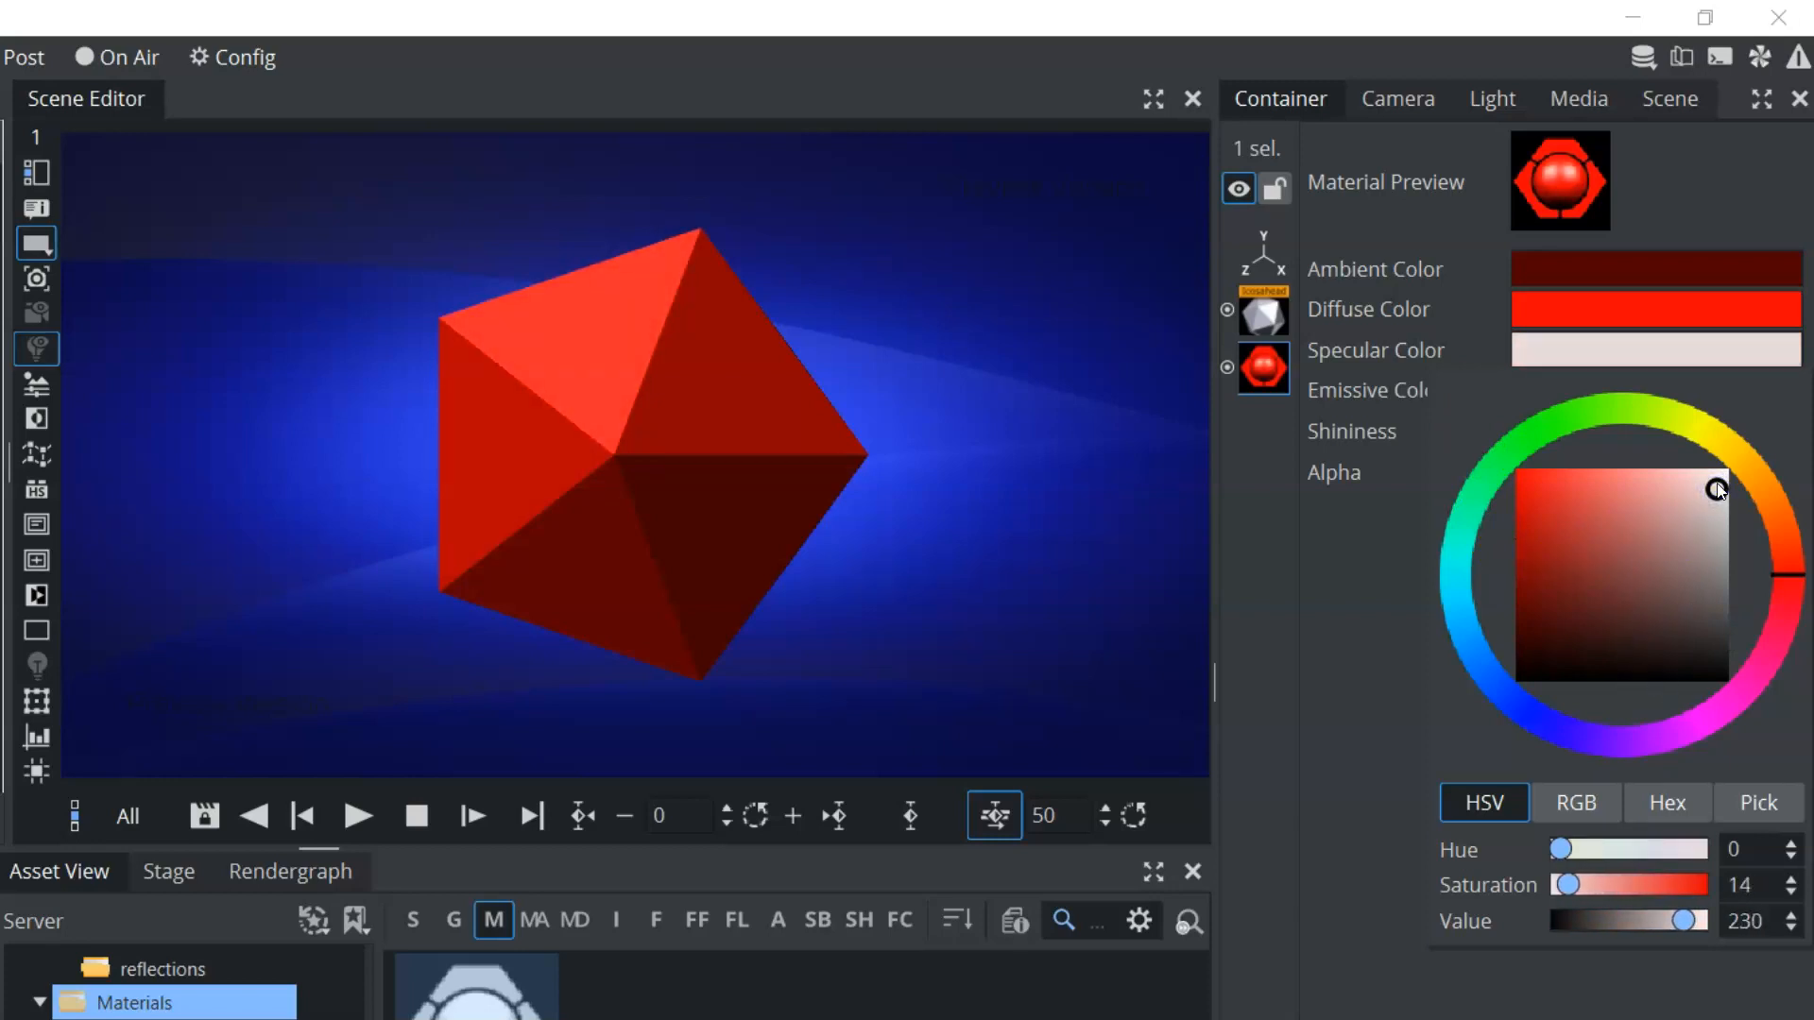
Adjust the material's Emissive Color to an almost black red with about hue 0, saturation 255 and value 7.
click(1389, 393)
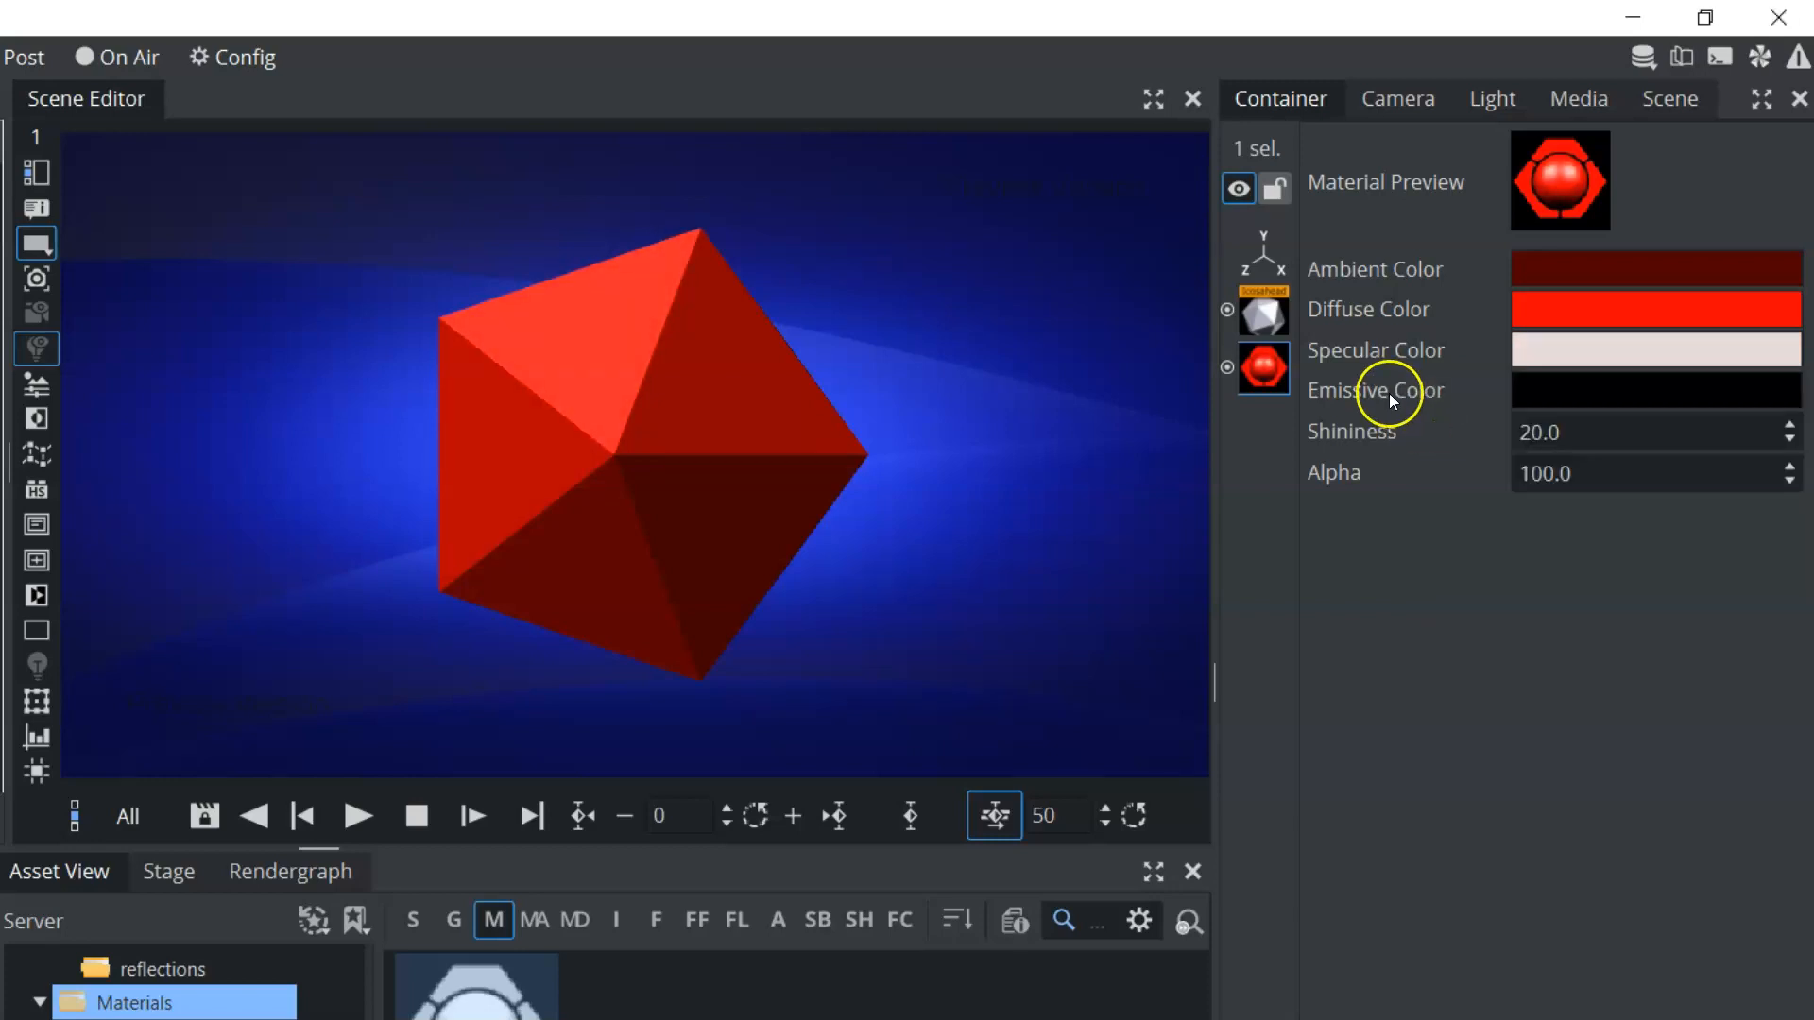
click(1565, 396)
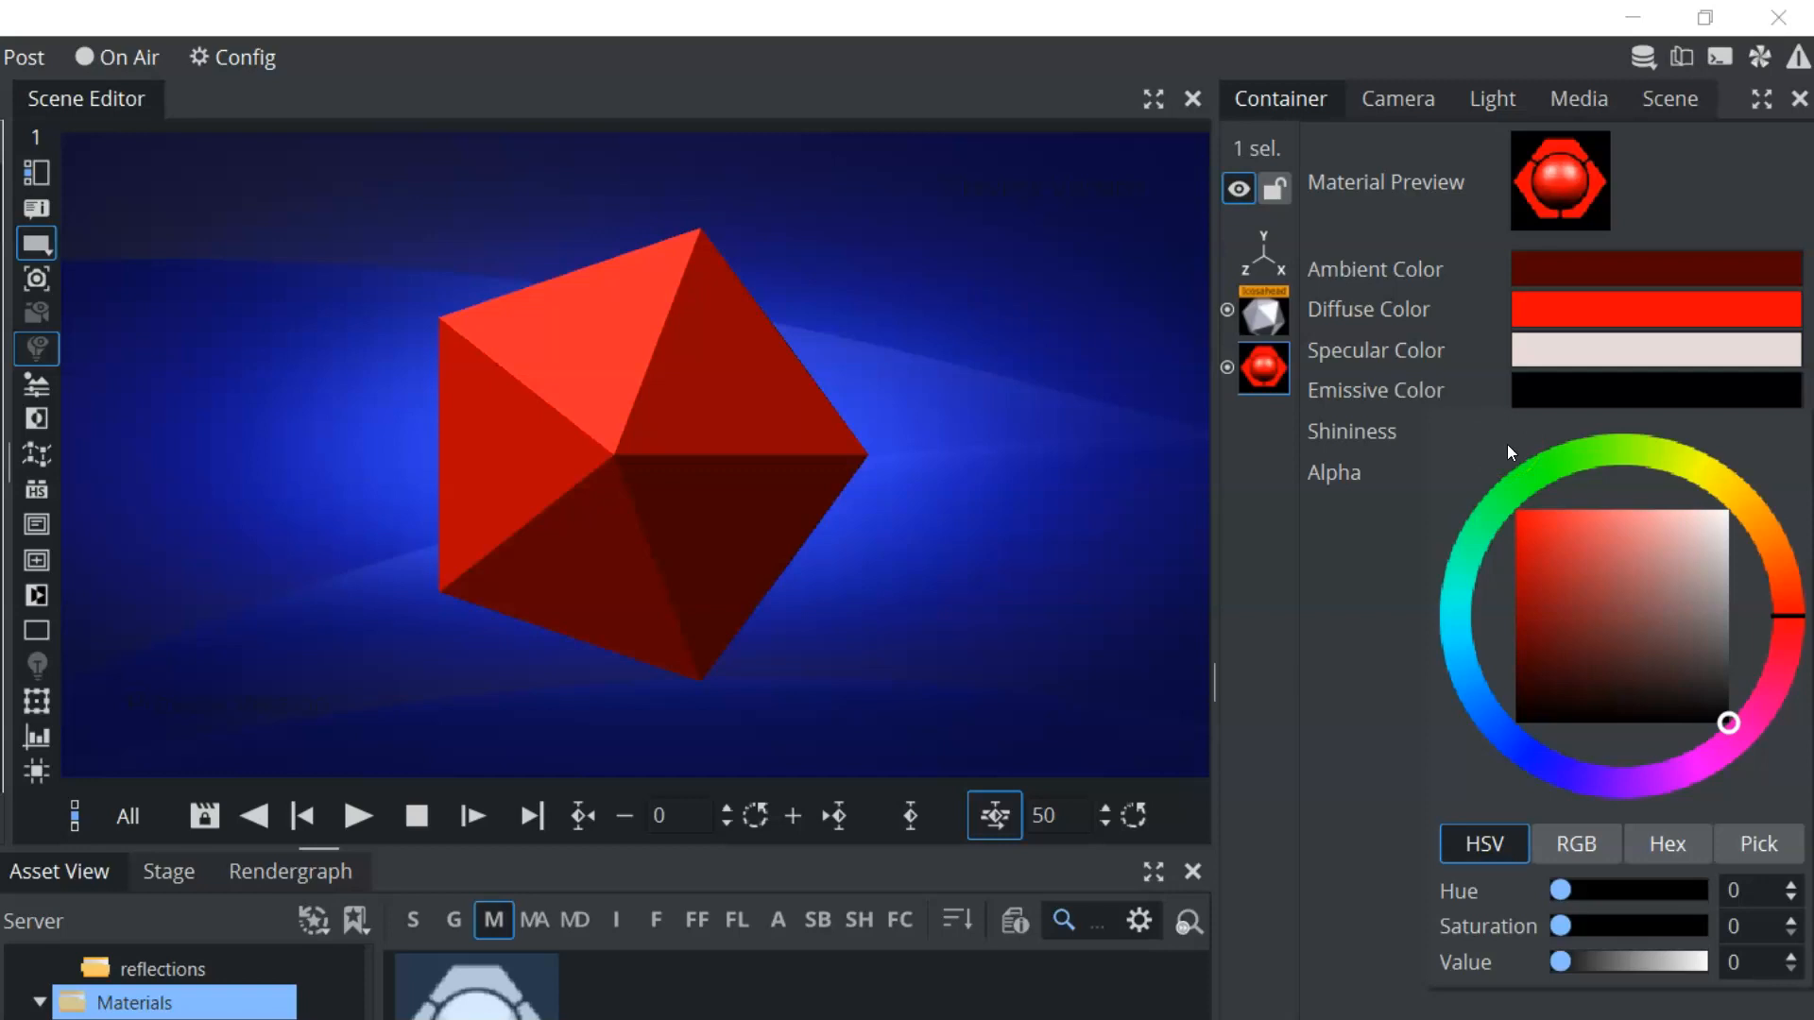
click(1546, 540)
drag(1546, 540, 1592, 696)
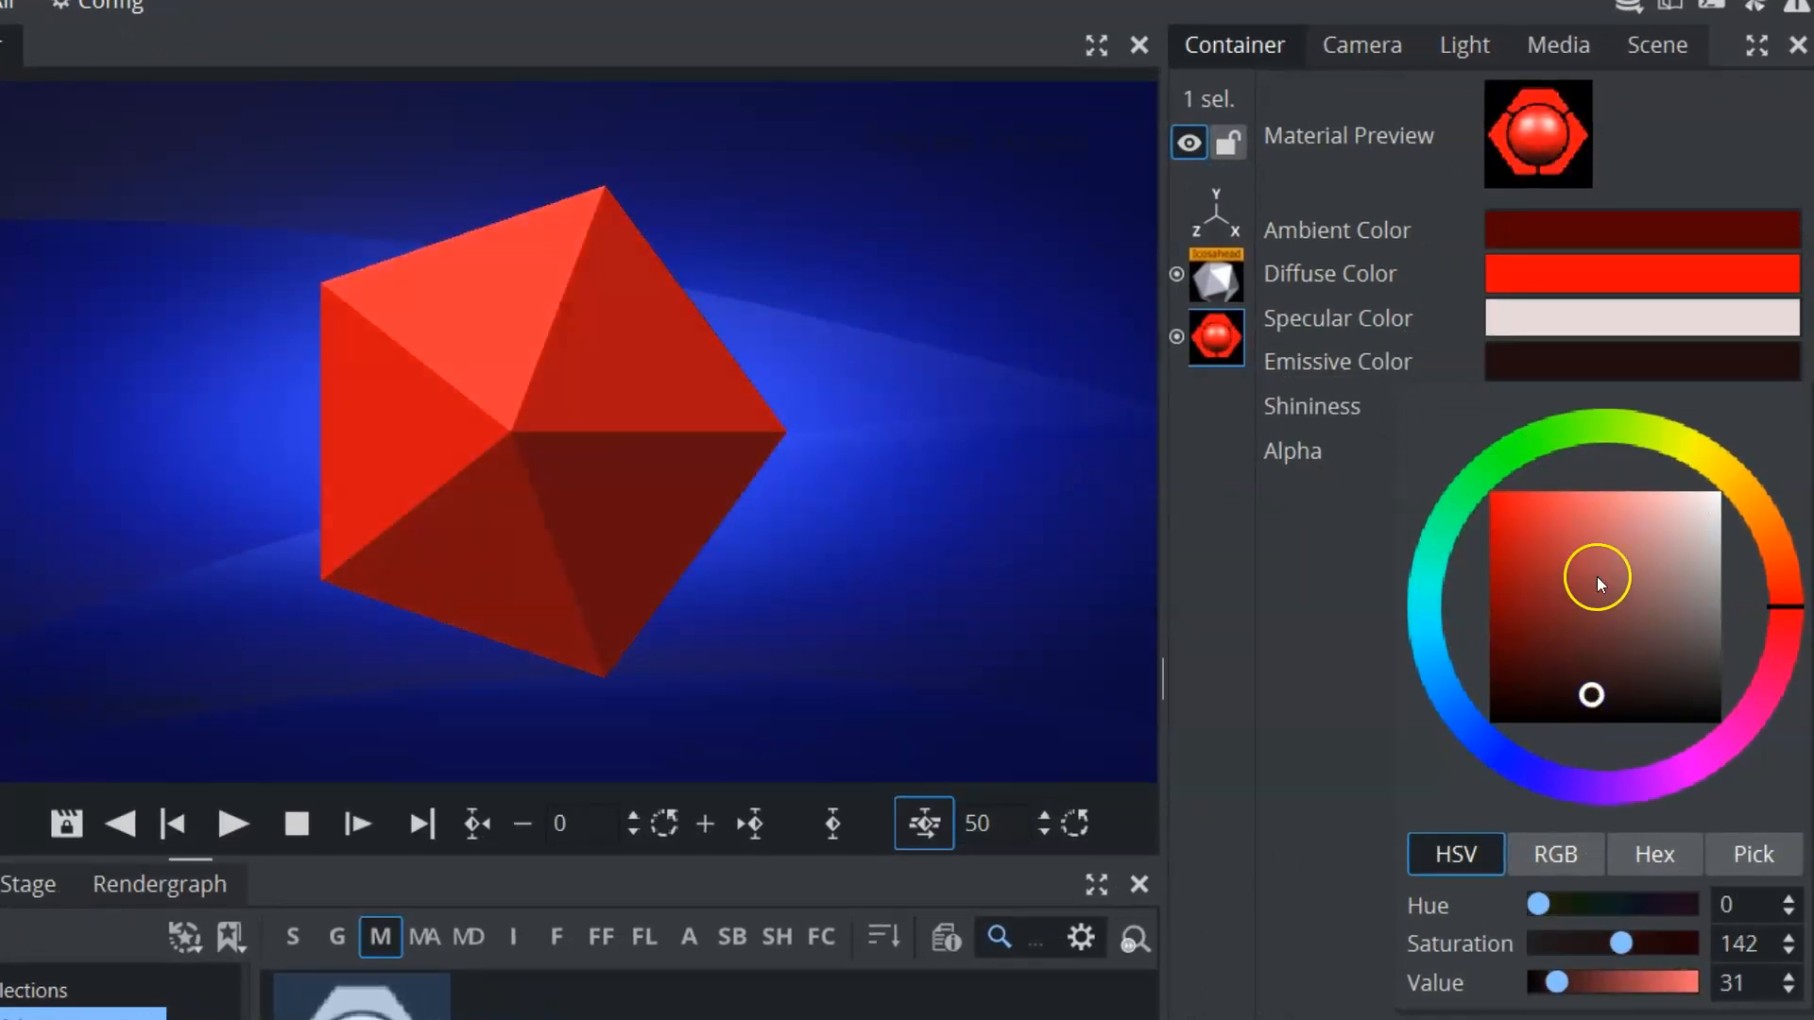
drag(1596, 442, 1471, 722)
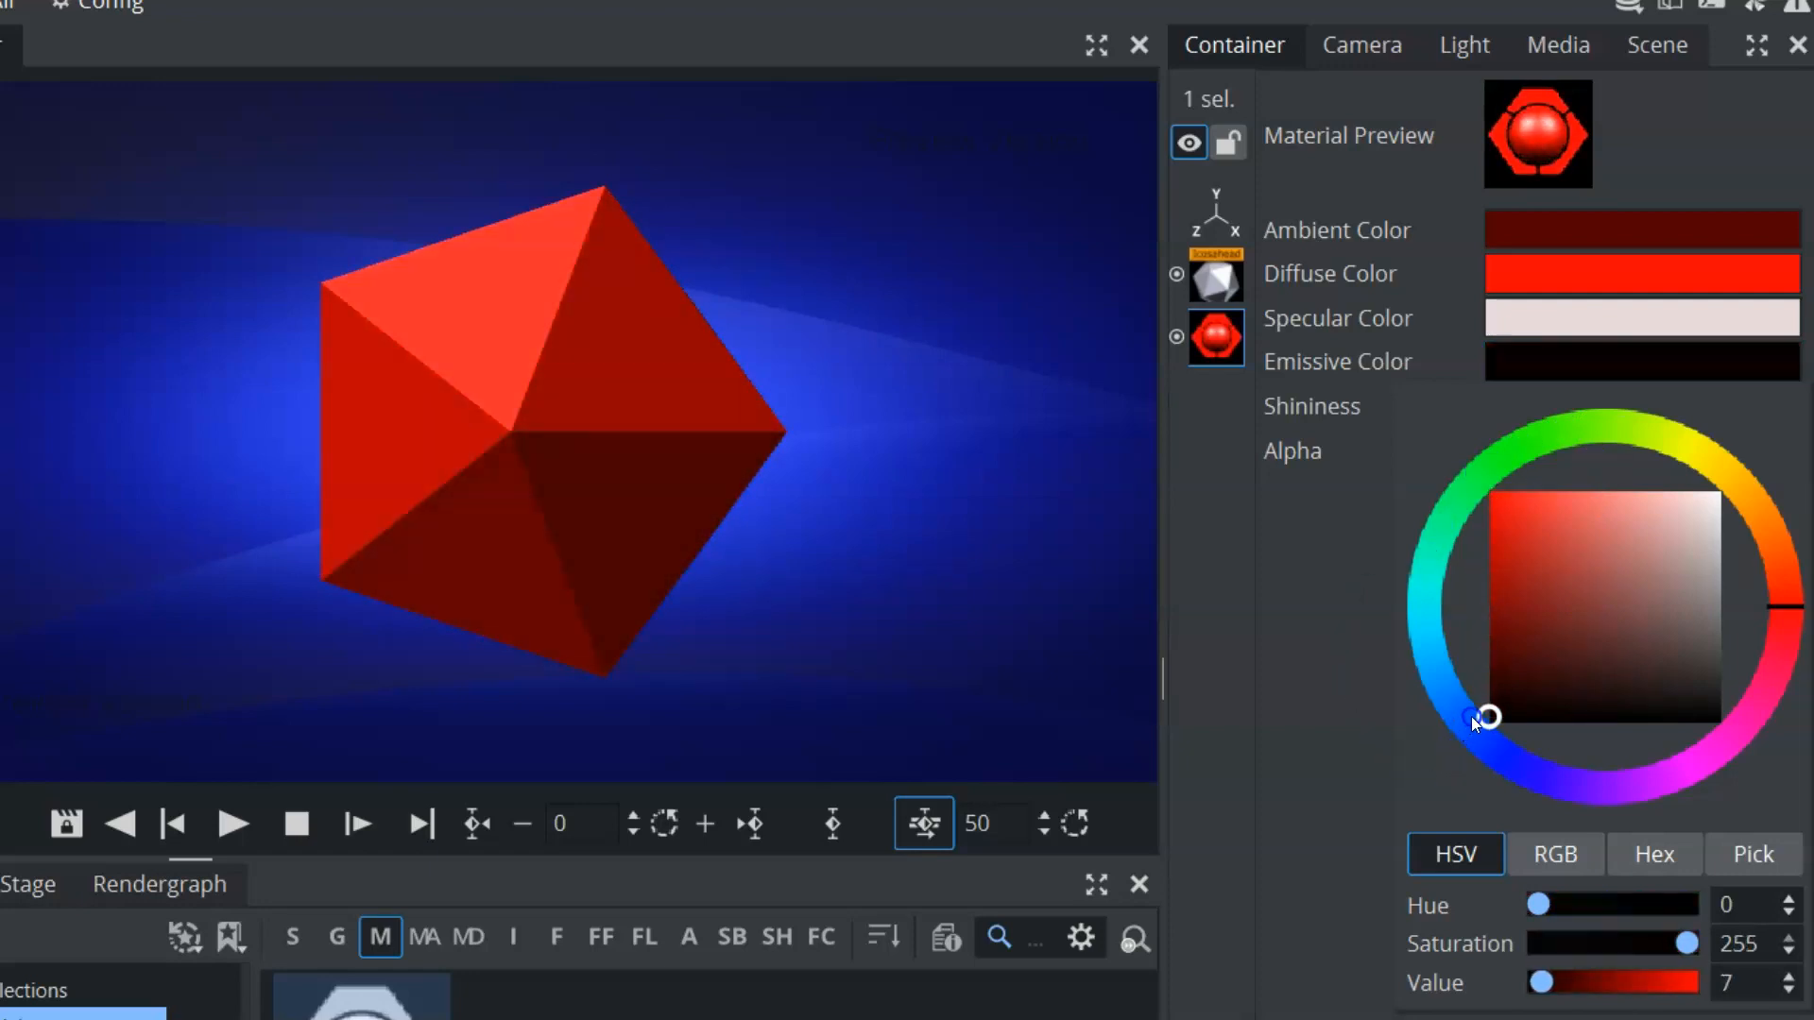
Review the RGB and Hex color modes and sample the dark grey #36393d from the screen as the Emissive Color.
click(1455, 855)
click(1554, 854)
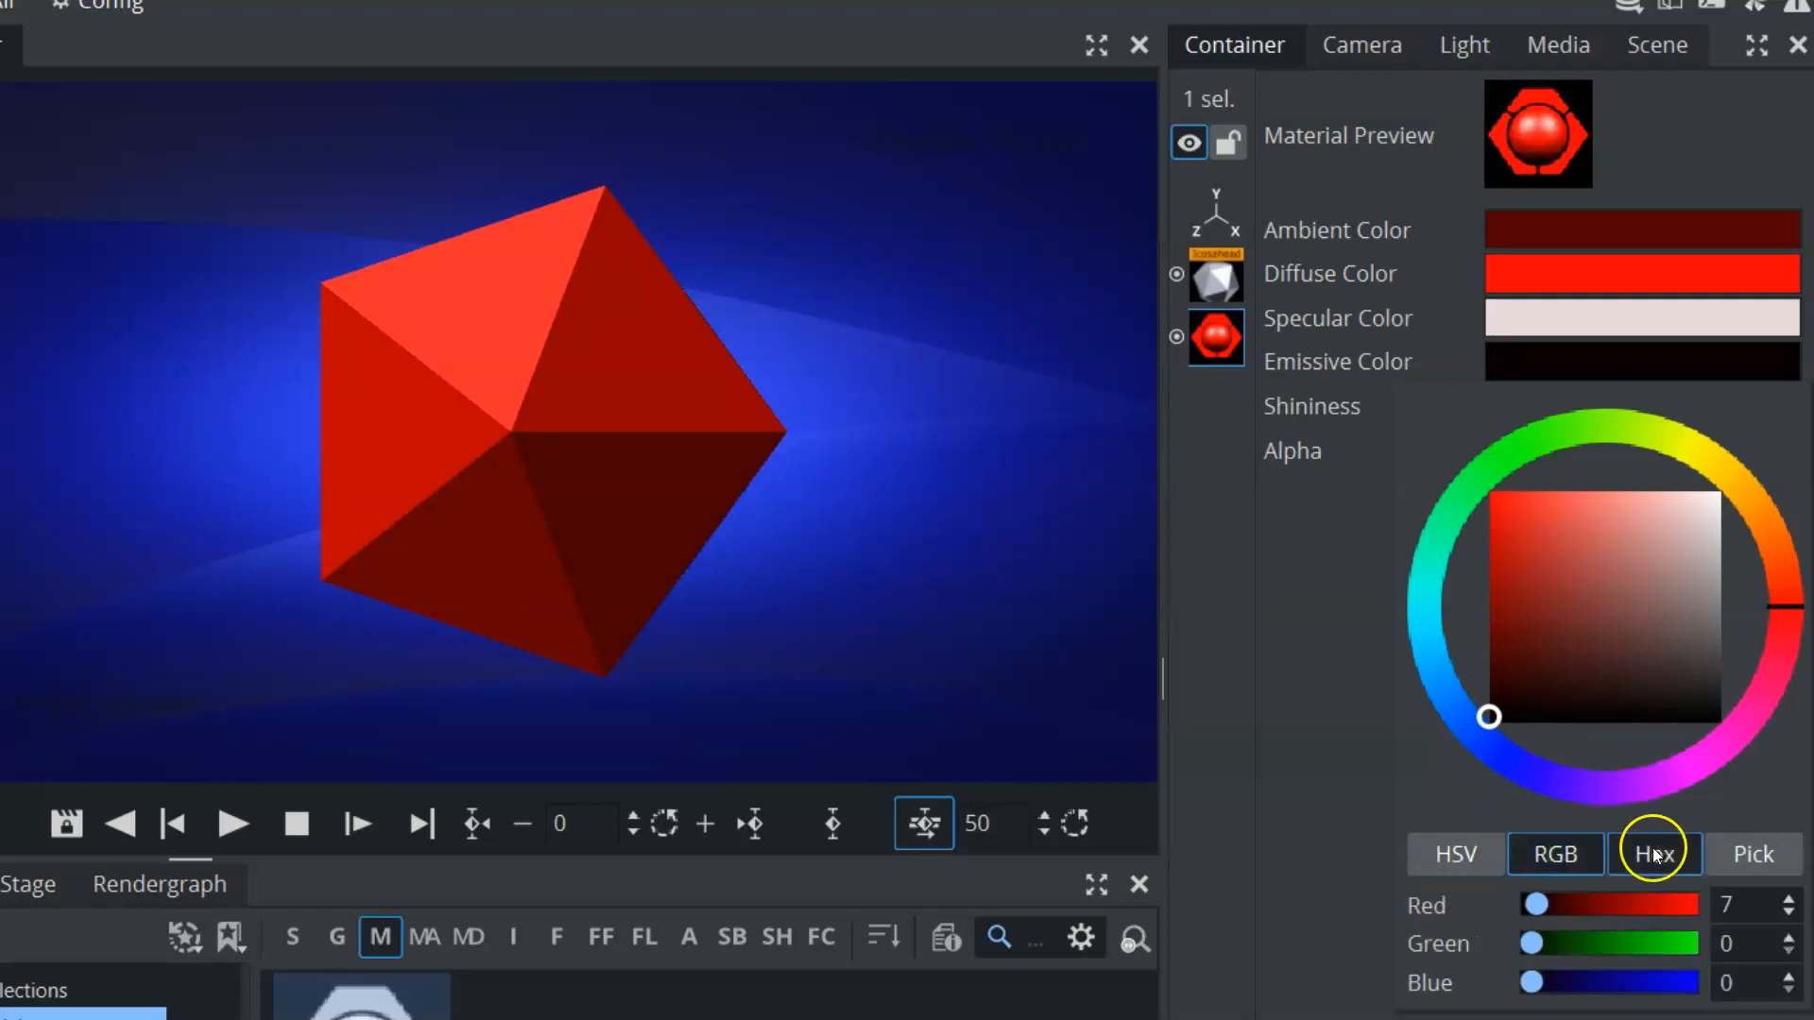
click(1653, 854)
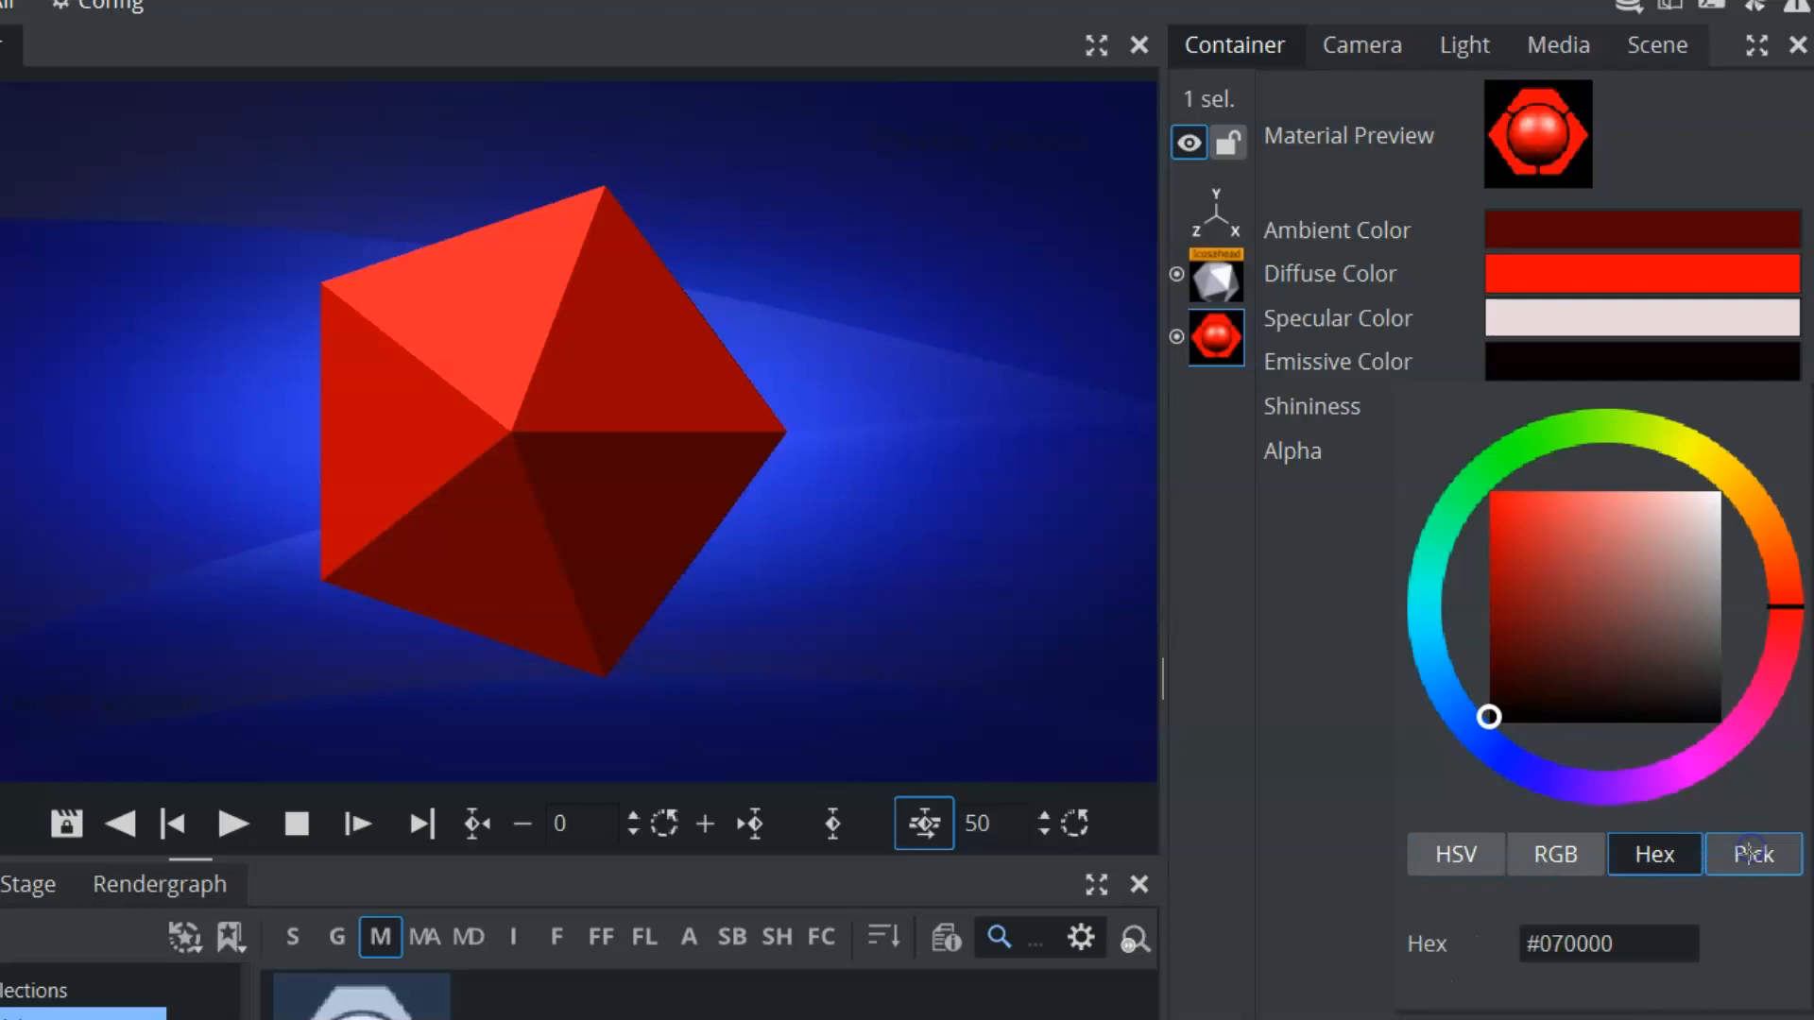
click(1753, 854)
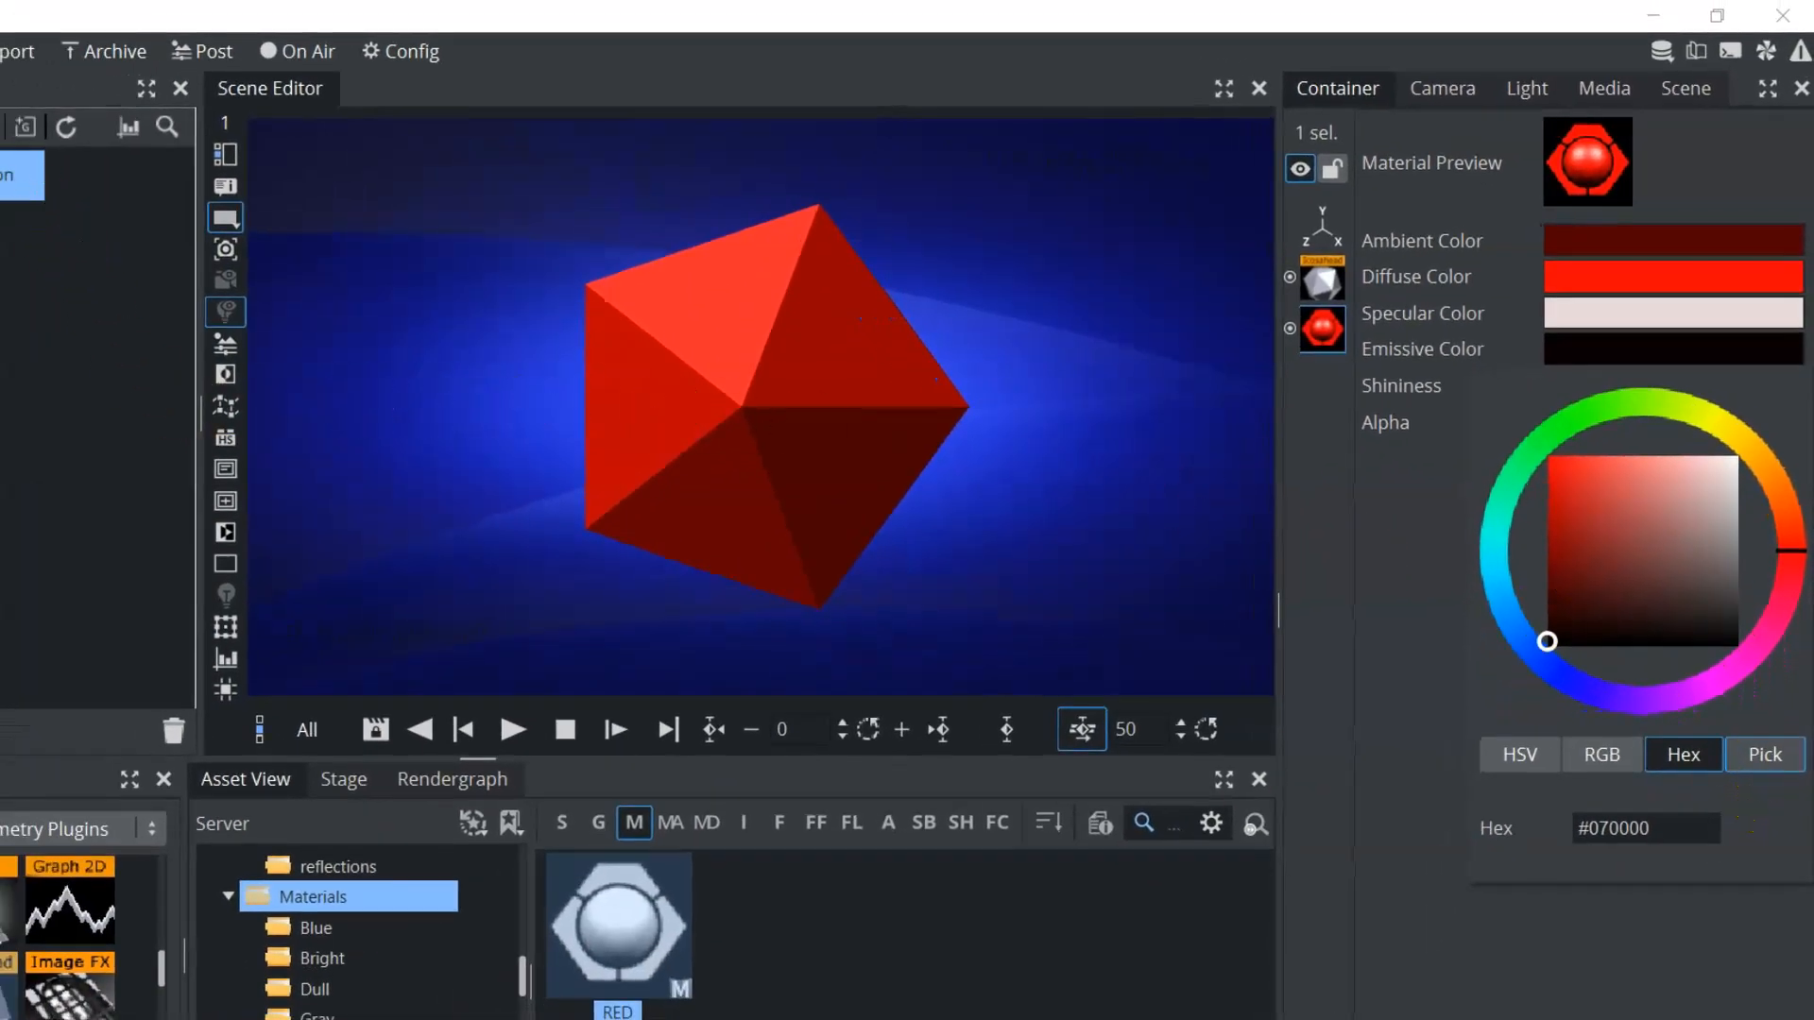
click(1755, 770)
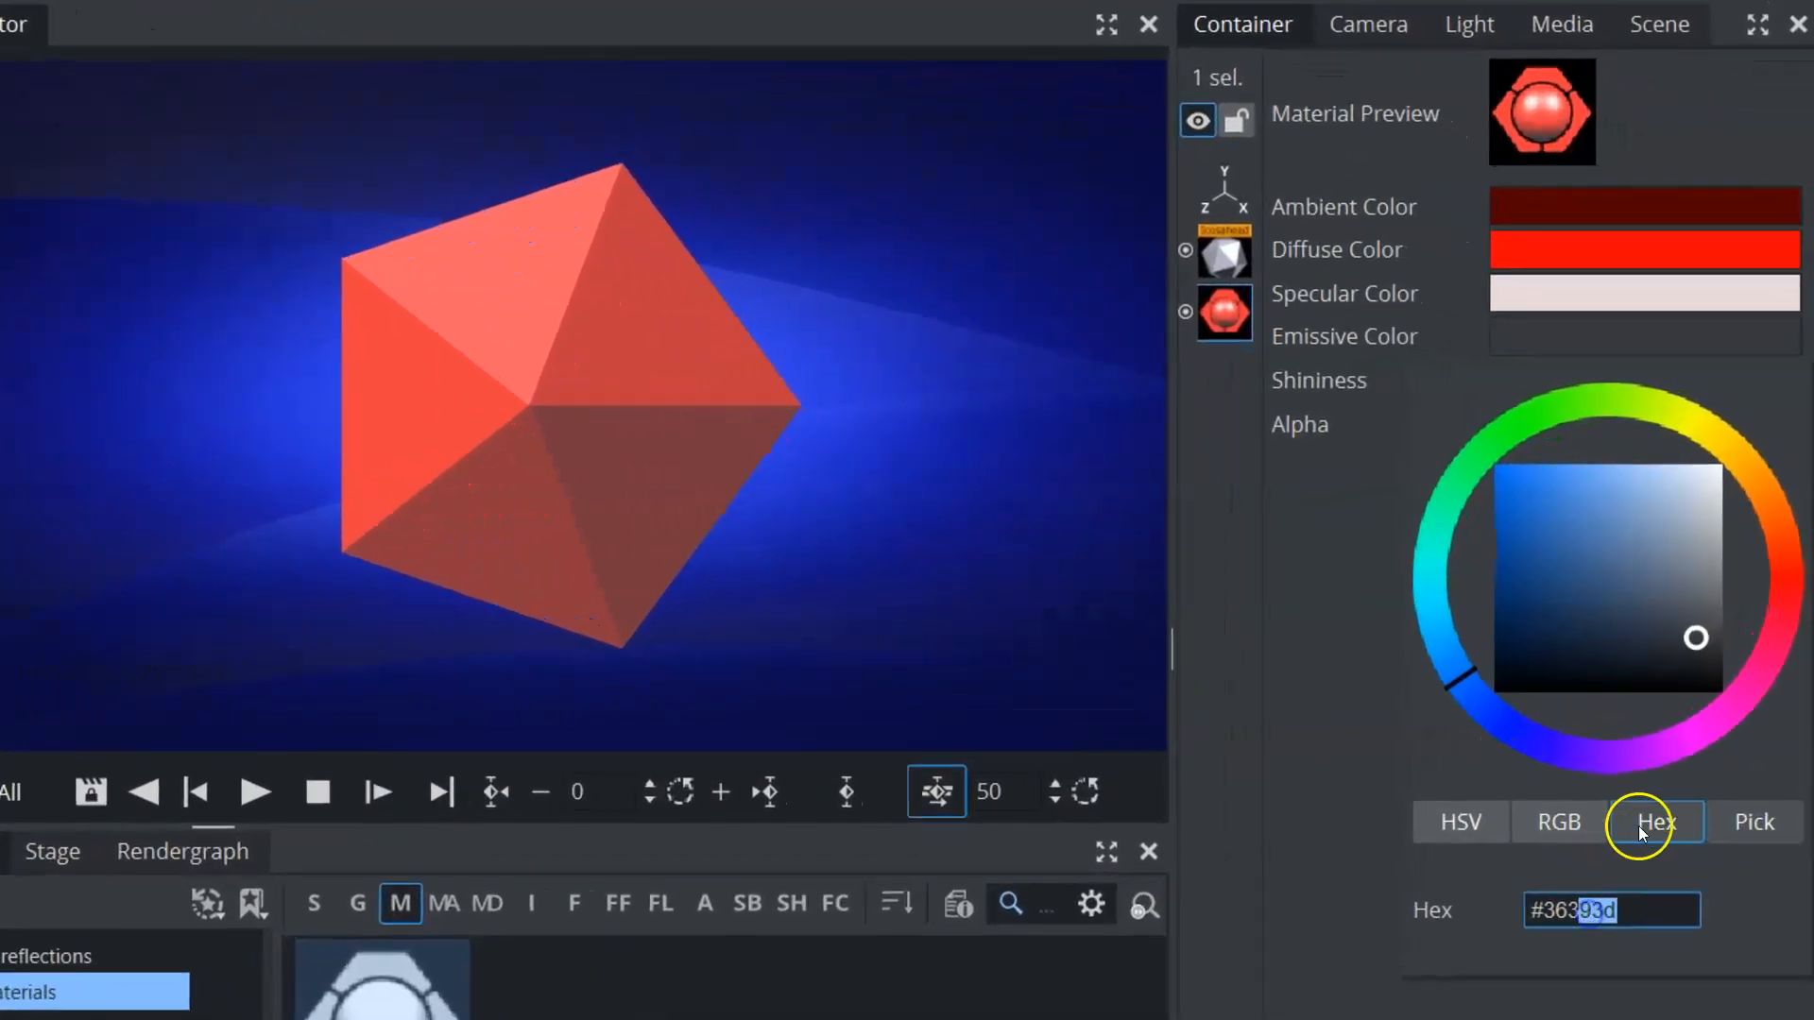
Set the Emissive Color's RGB components to red 102 and green 0.
click(1562, 831)
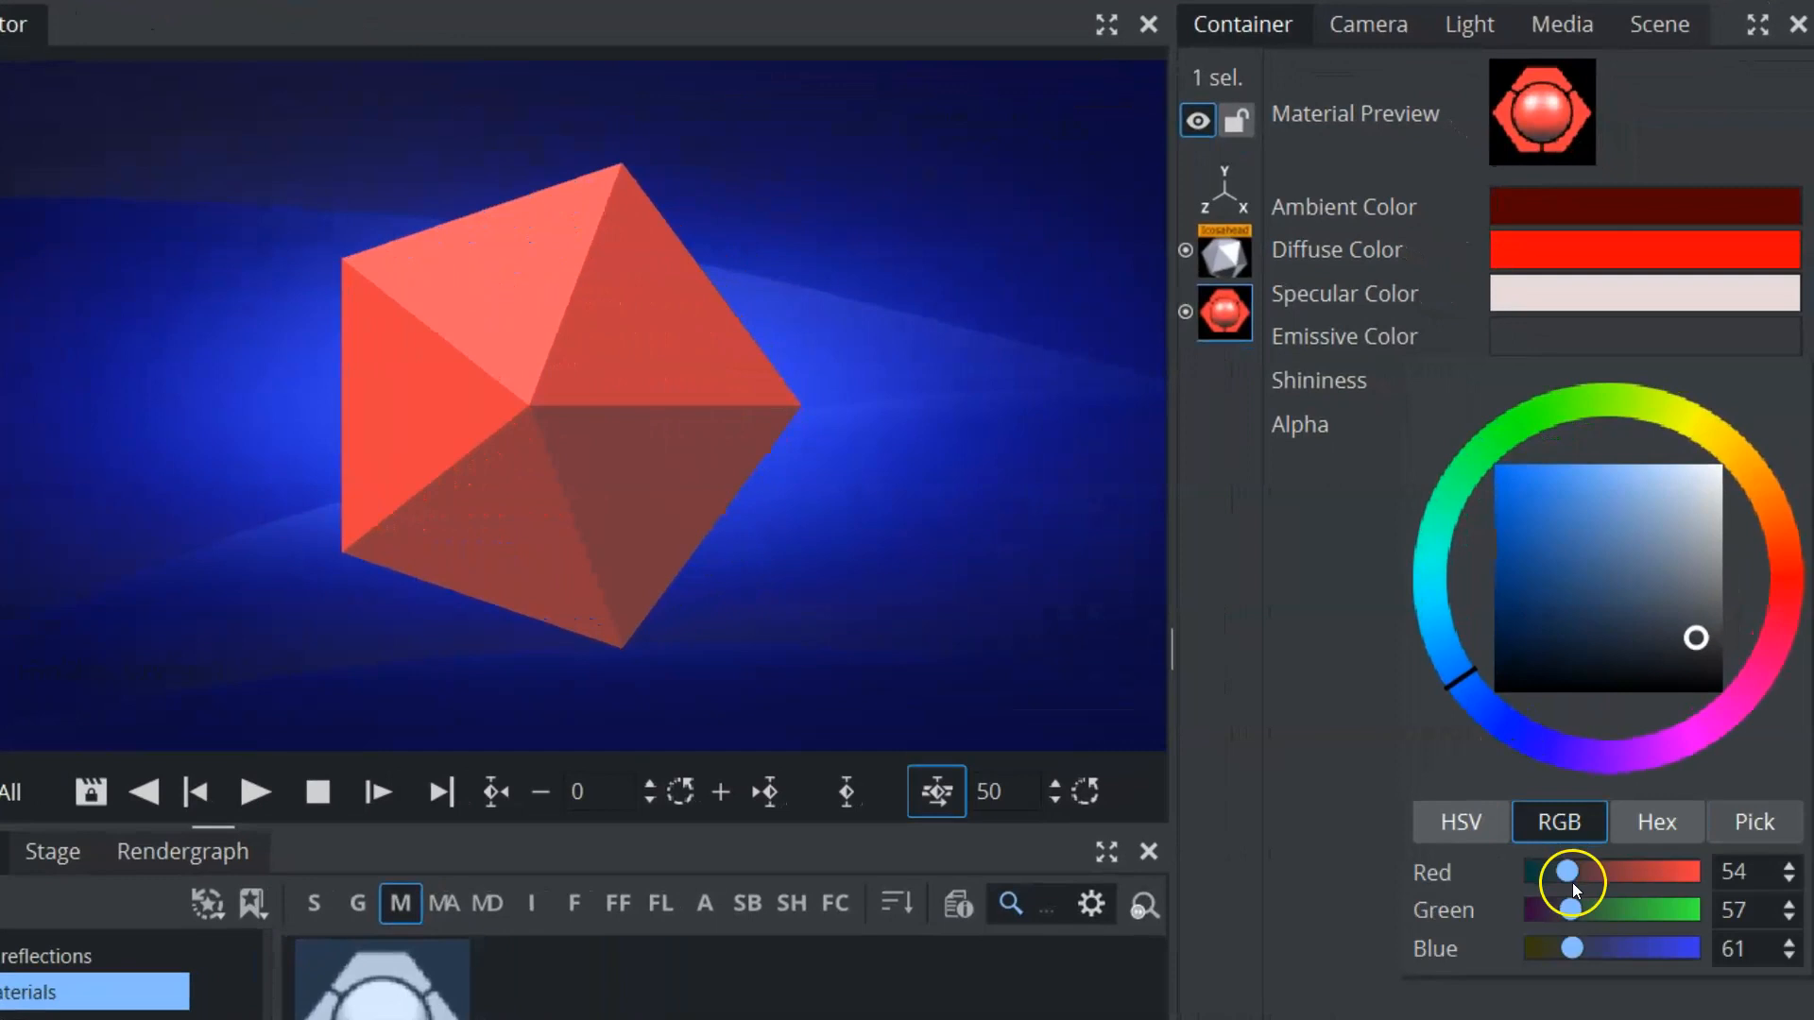
click(1455, 821)
click(1560, 822)
click(1489, 822)
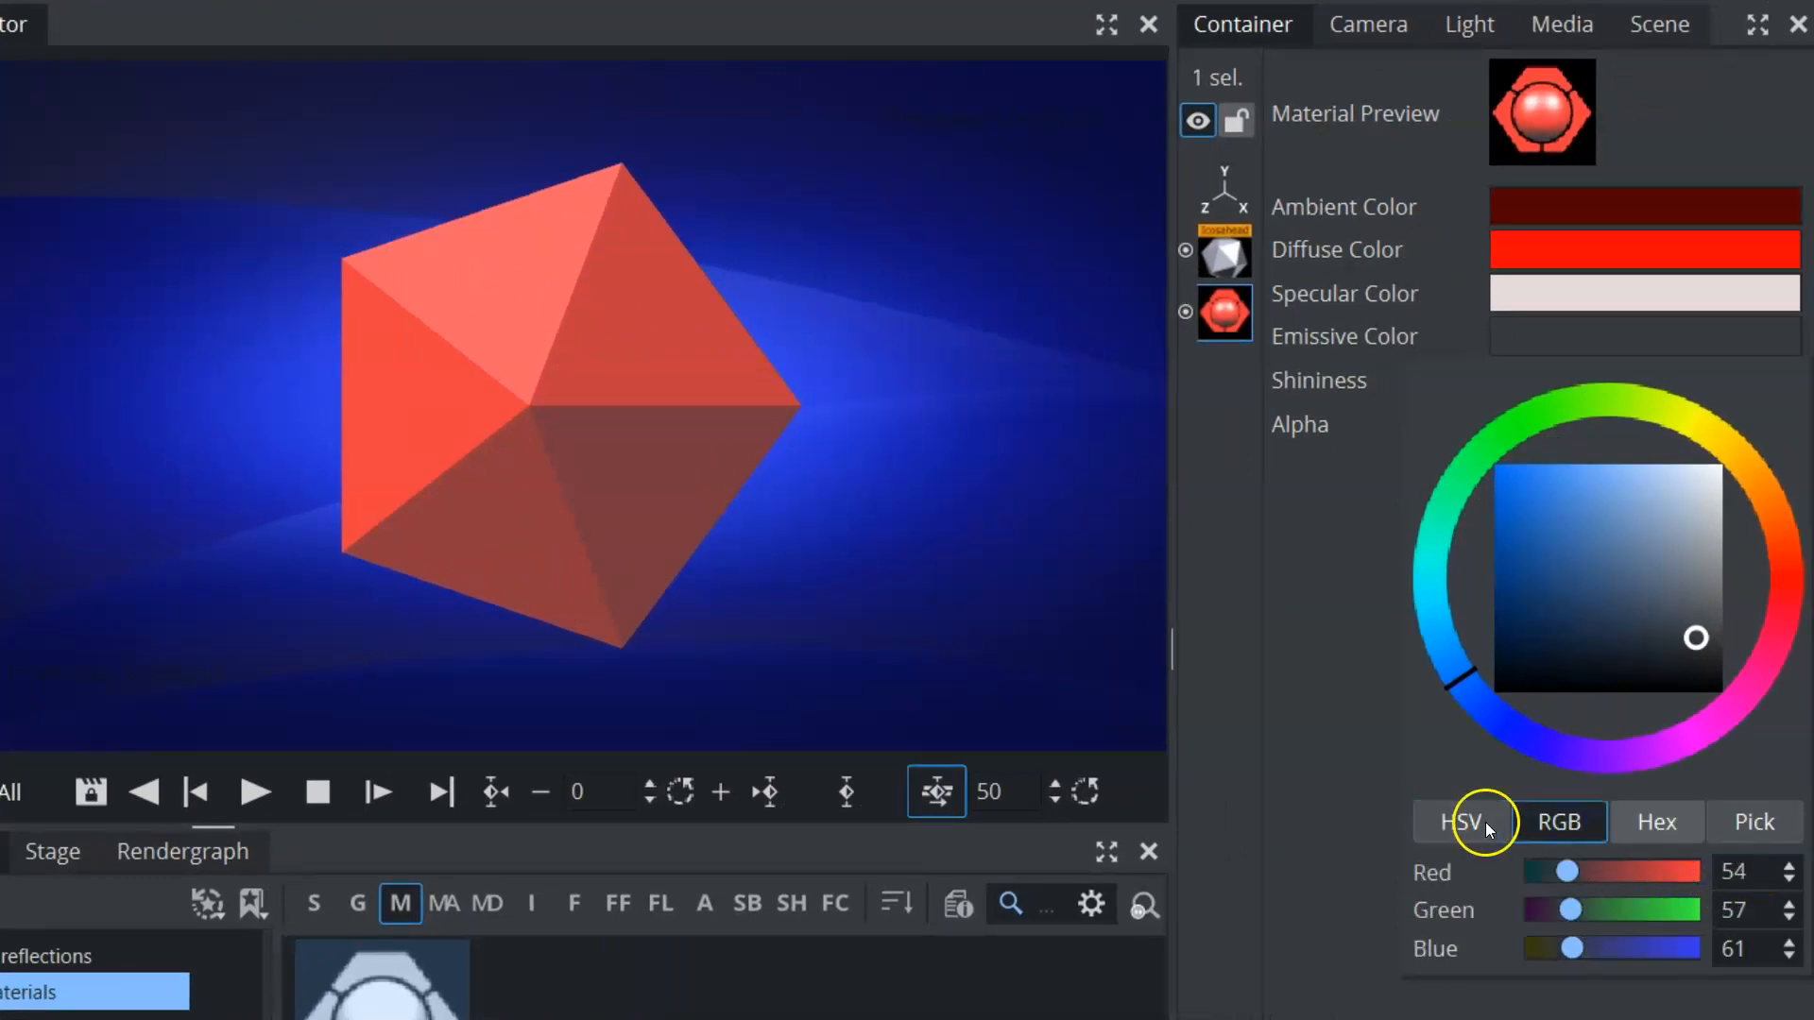
click(1545, 823)
double_click(1745, 870)
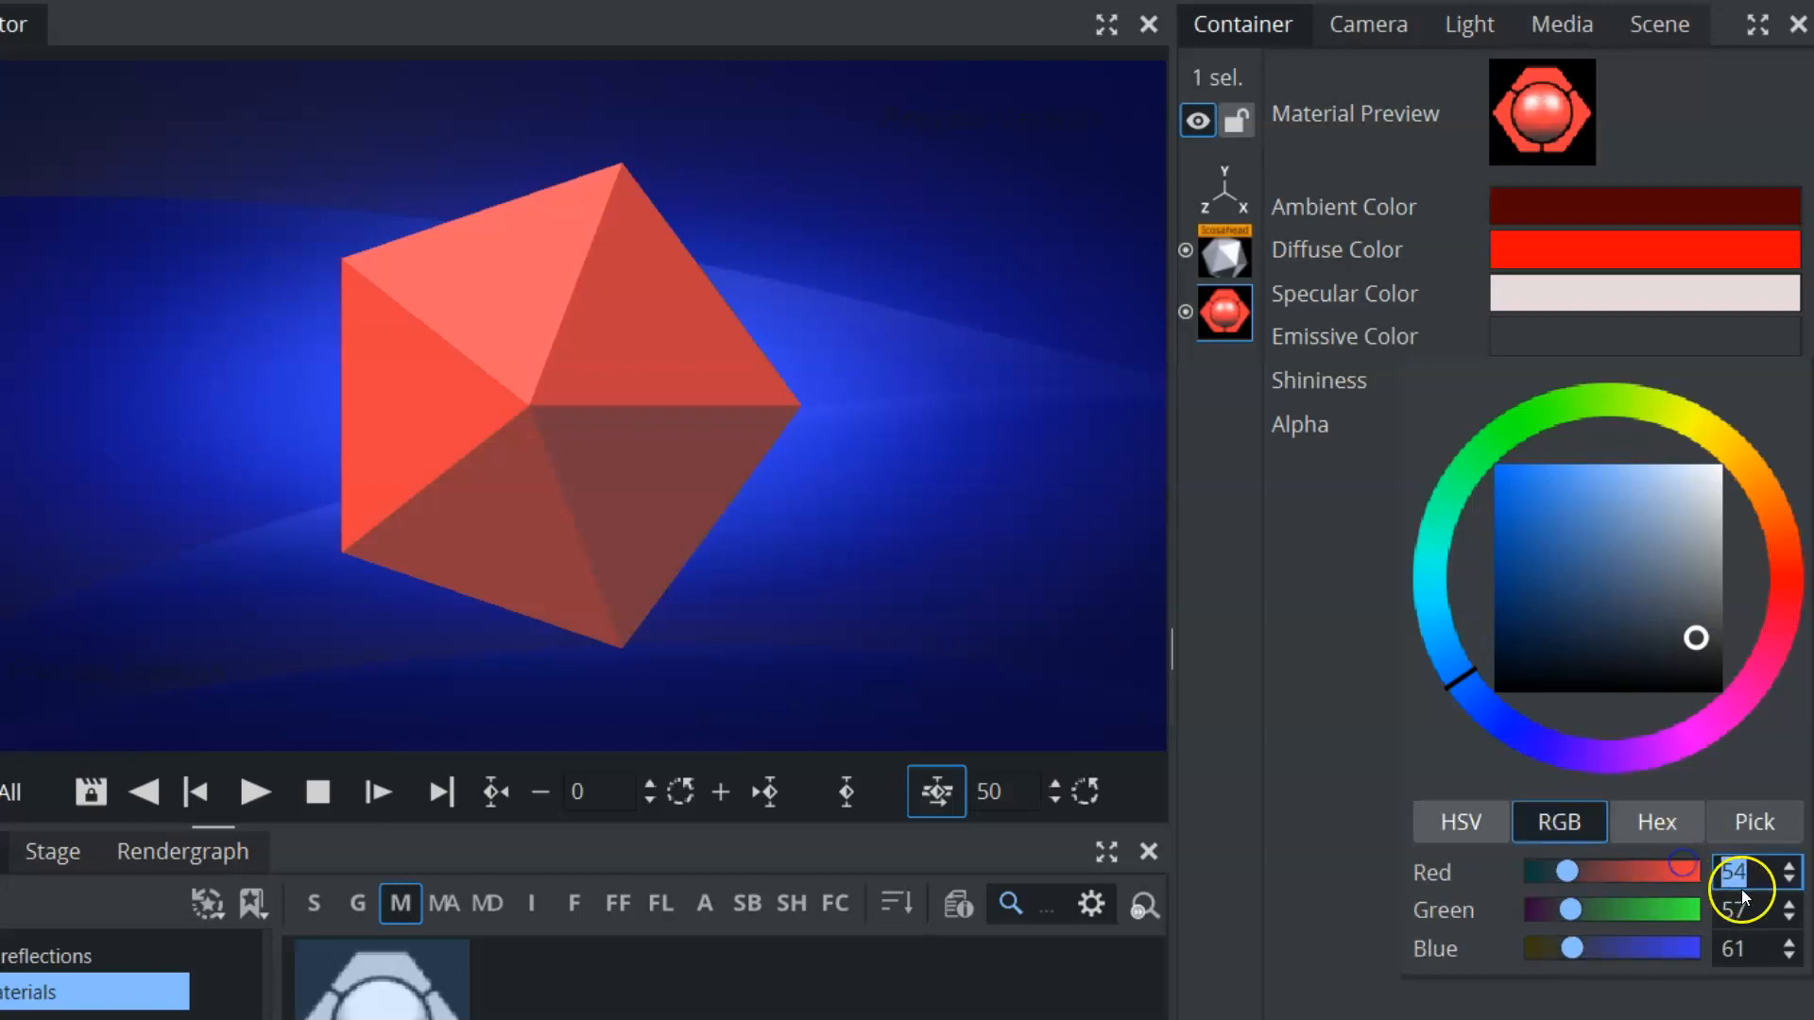
text(102)
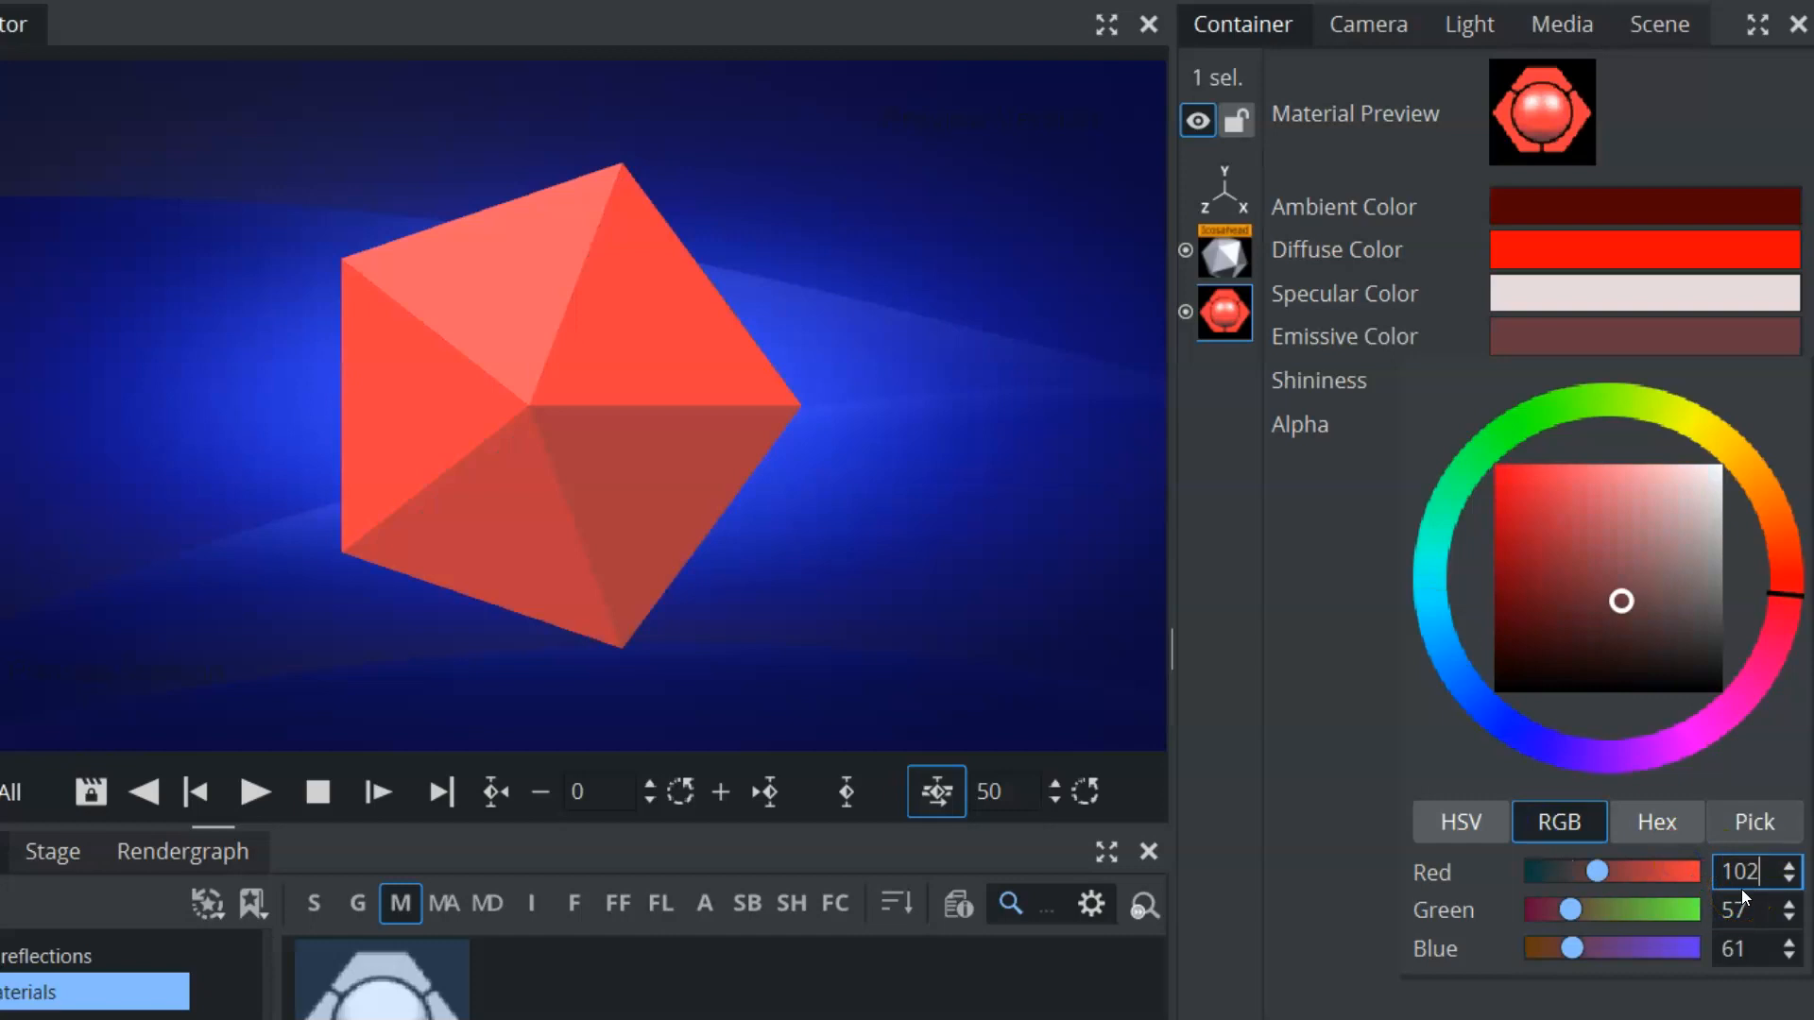
drag(1570, 910, 1495, 920)
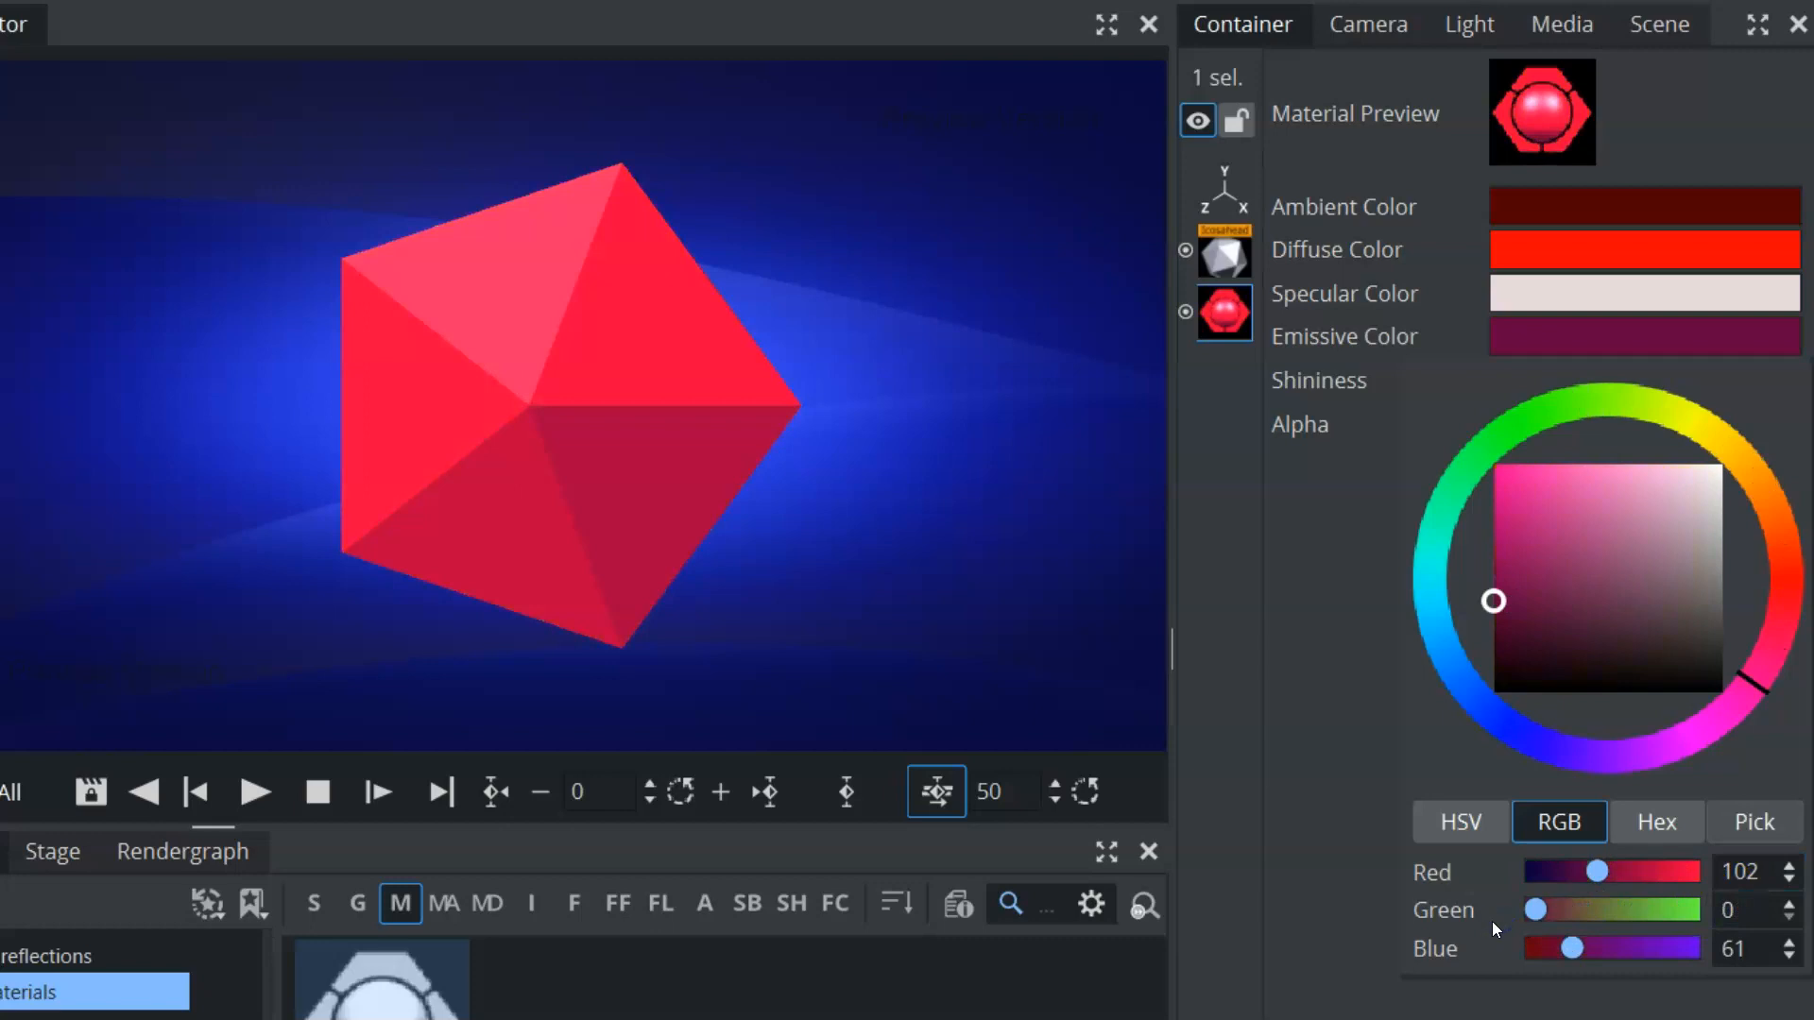
Adjust the material's shininess and lower its alpha to about 88.
drag(1519, 378, 1535, 451)
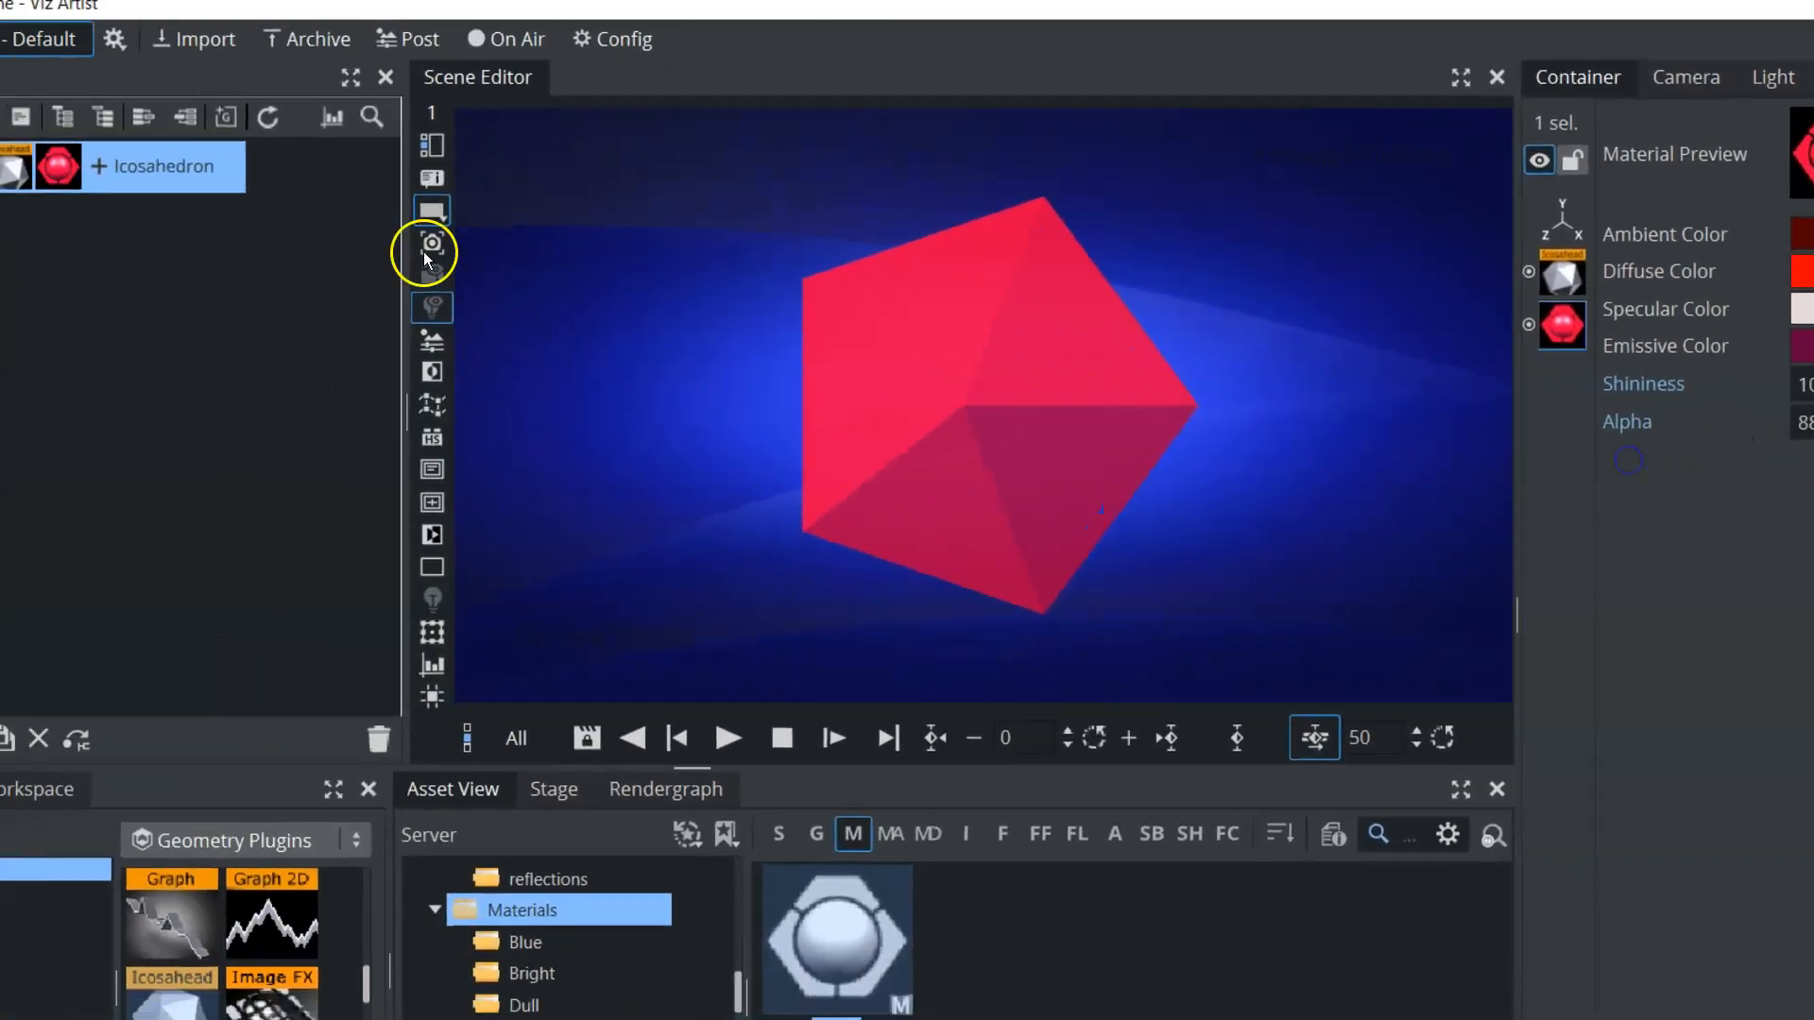
Save the icosahedron's edited material to the Materials folder as RED, replacing the existing file.
drag(241, 595, 943, 905)
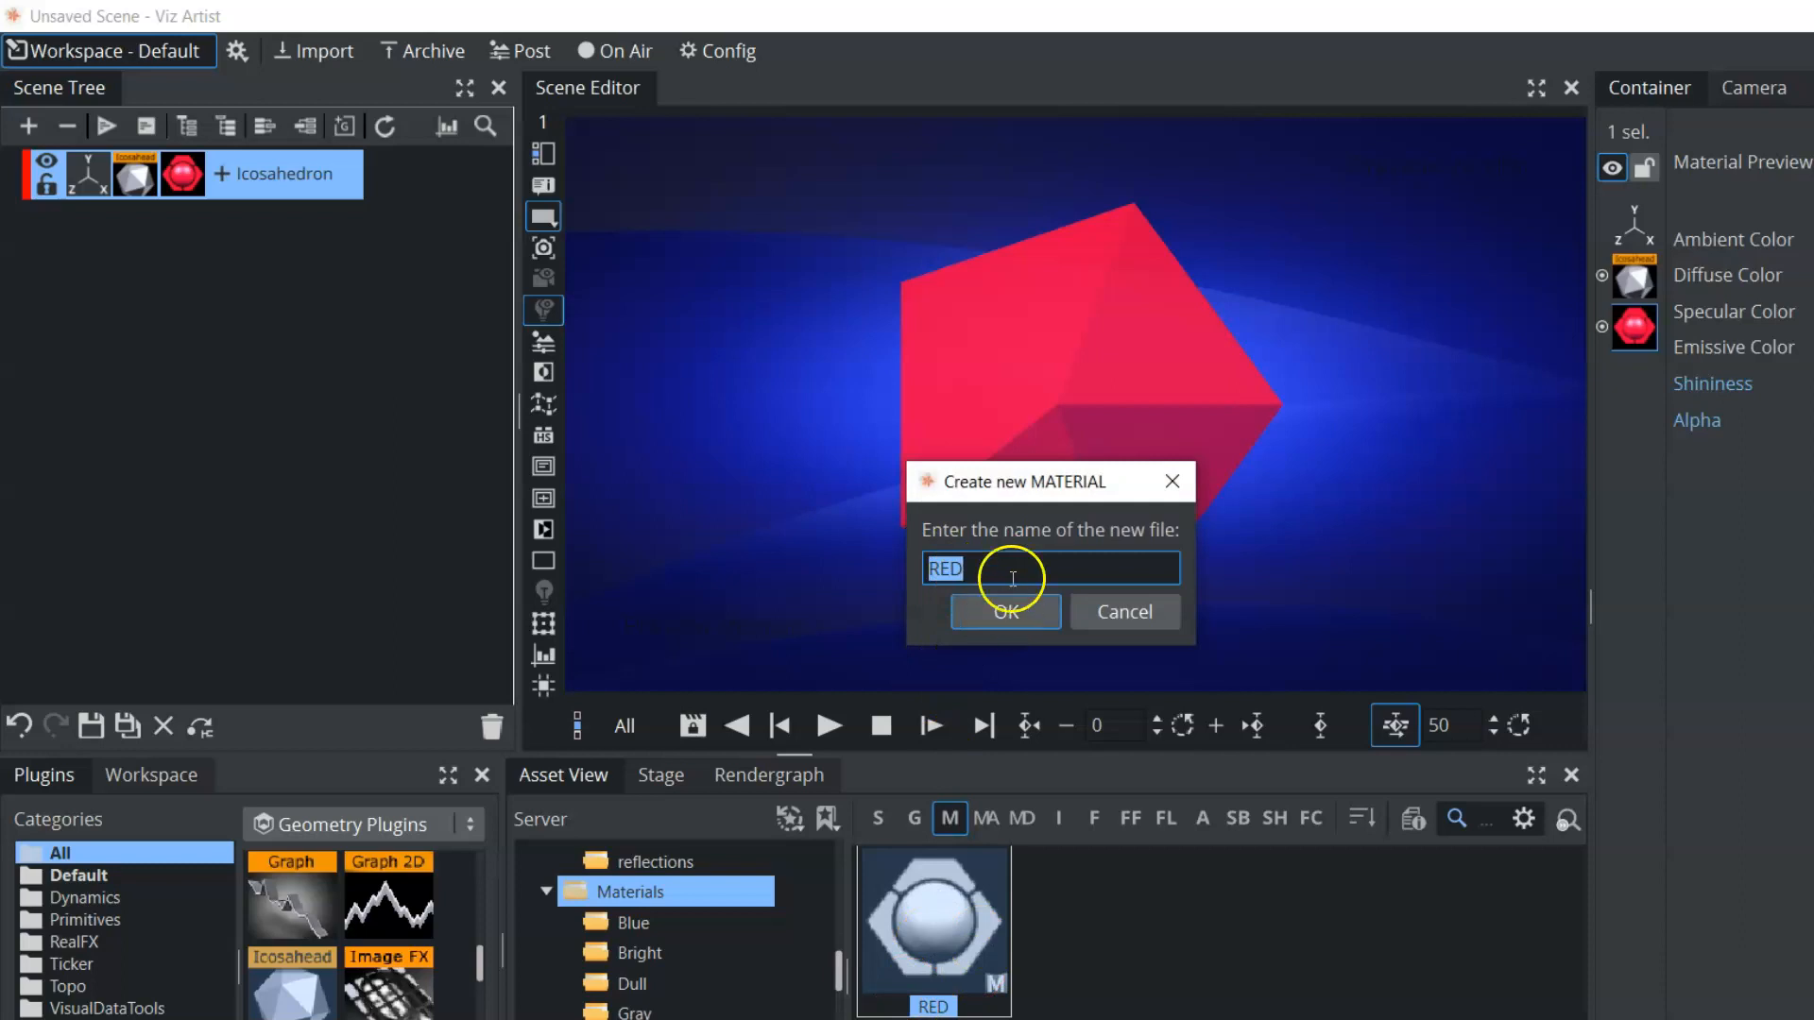
click(996, 614)
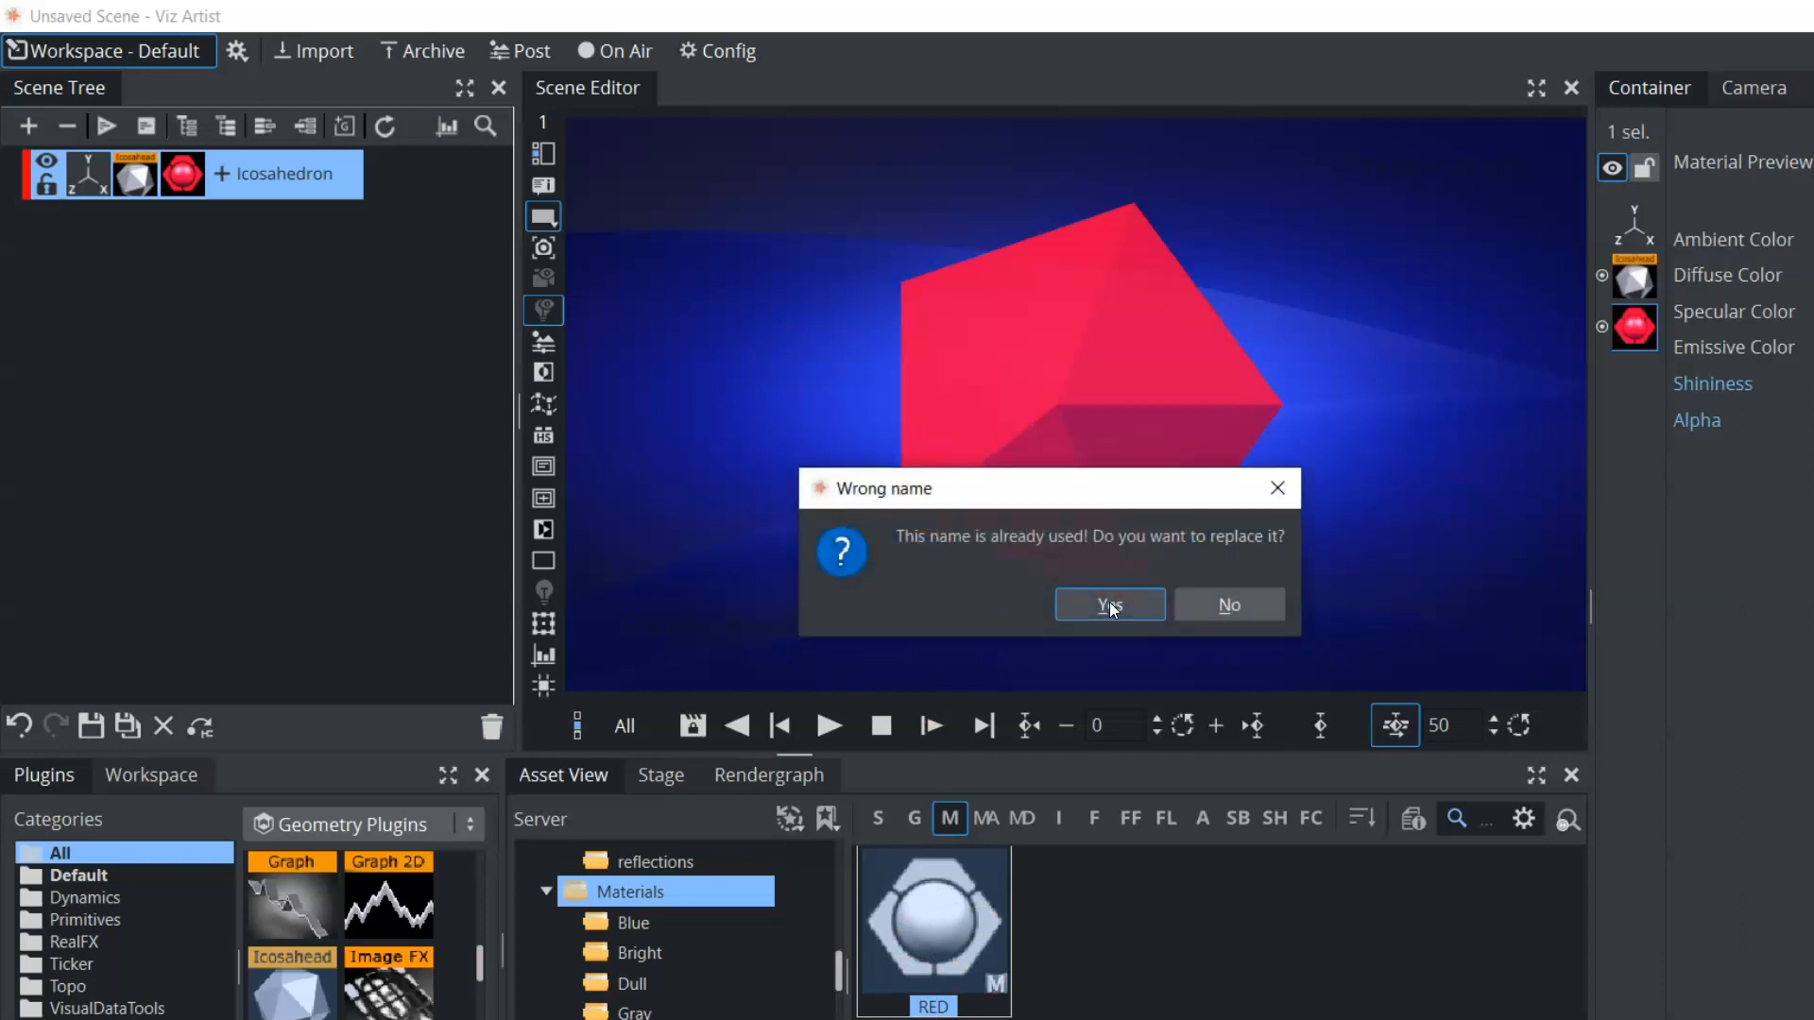
click(1089, 611)
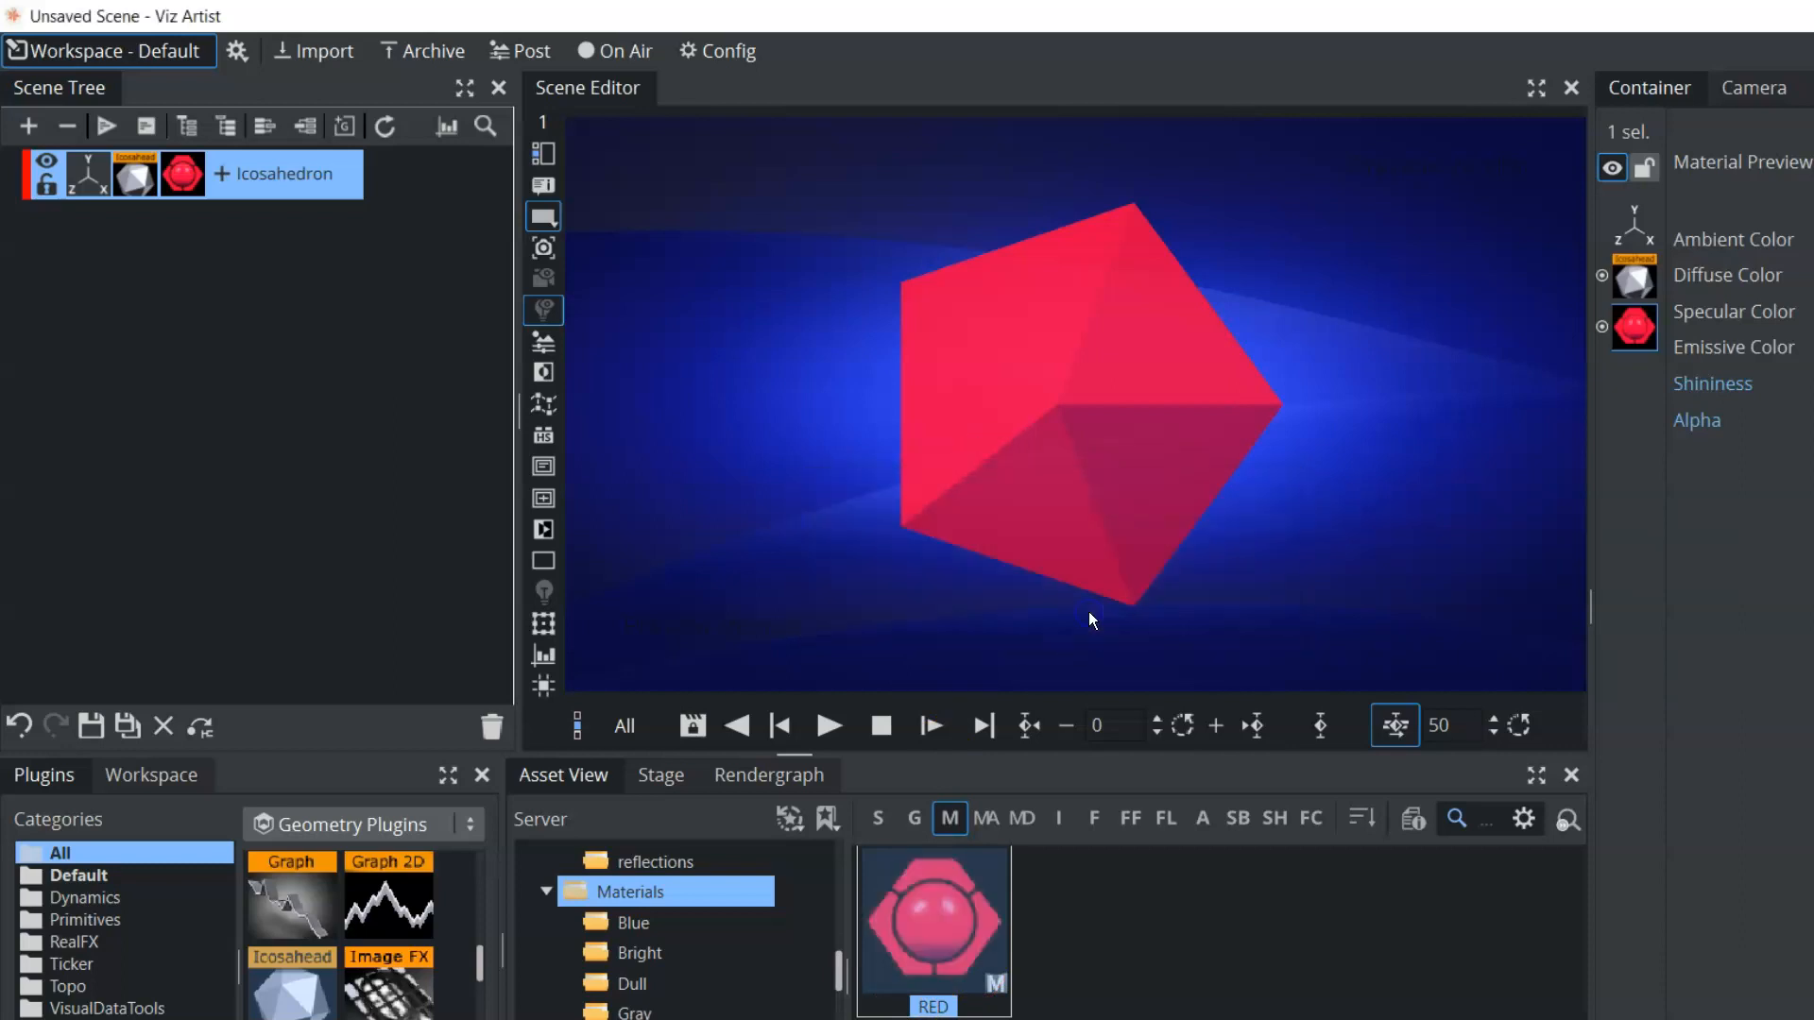
click(1171, 960)
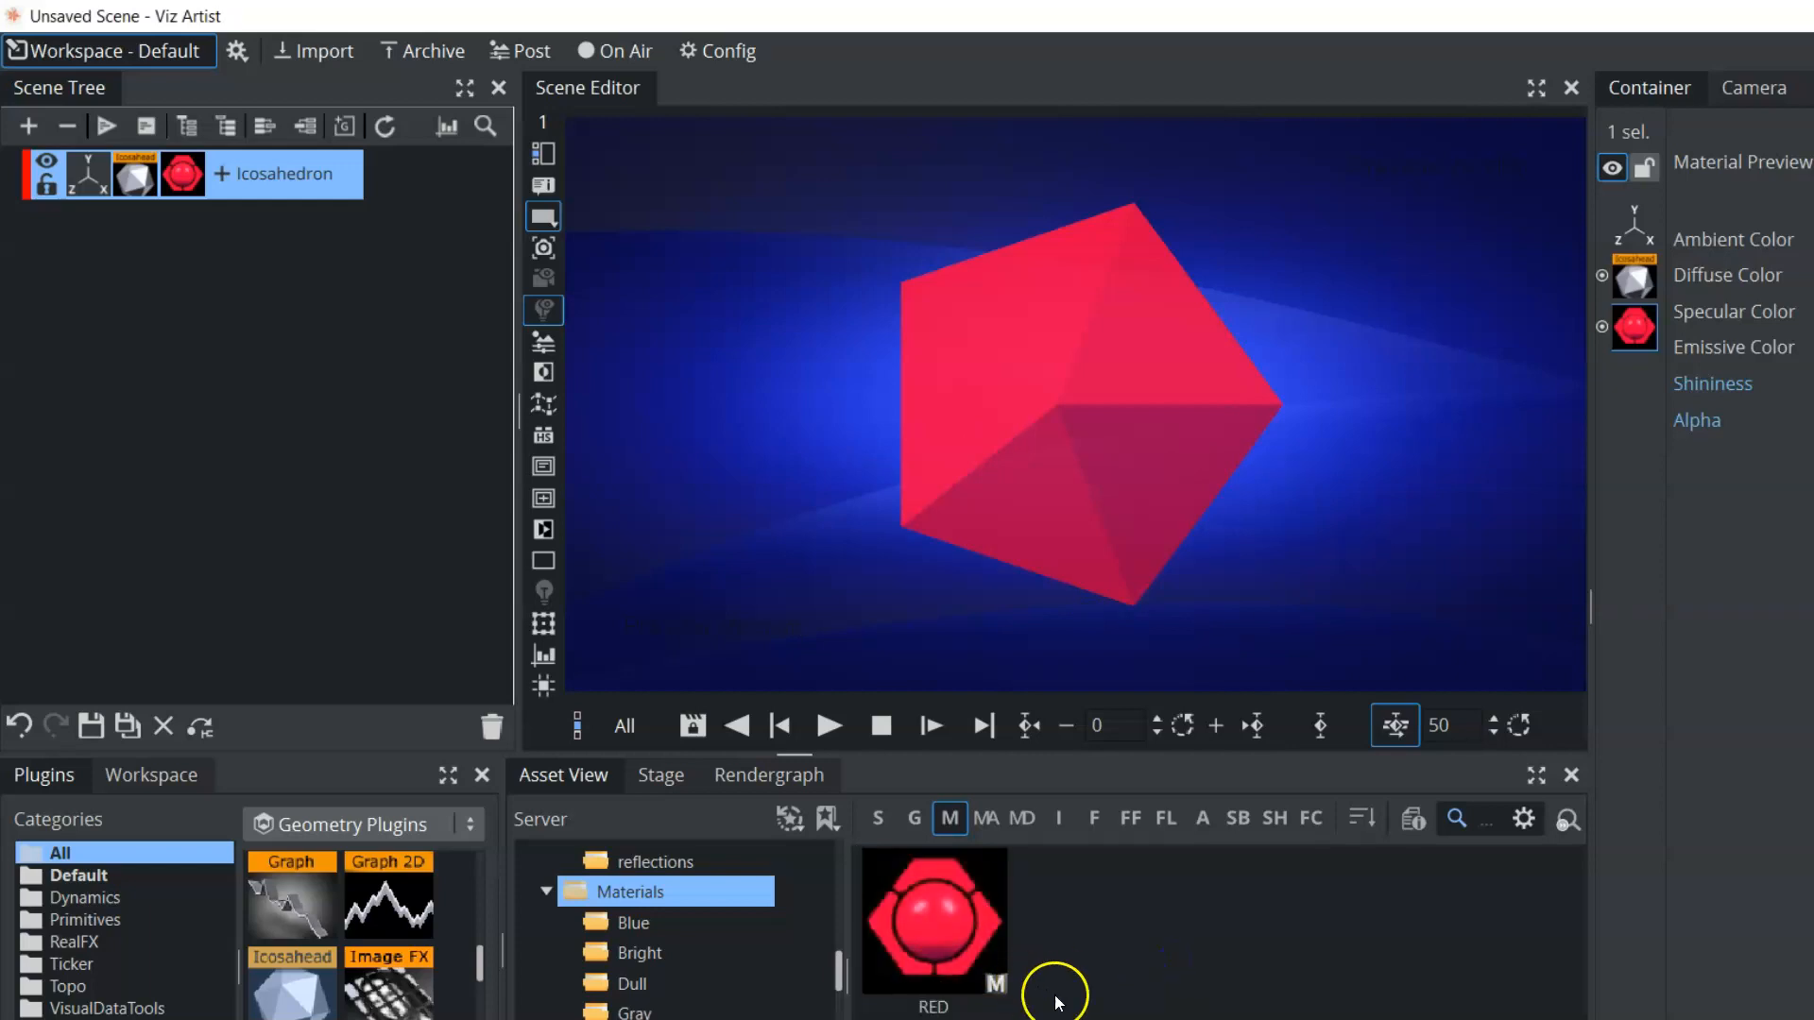
Remove the icosahedron's material and reapply the saved RED material, switching it off and on again to compare.
drag(183, 174, 492, 724)
drag(928, 936, 230, 189)
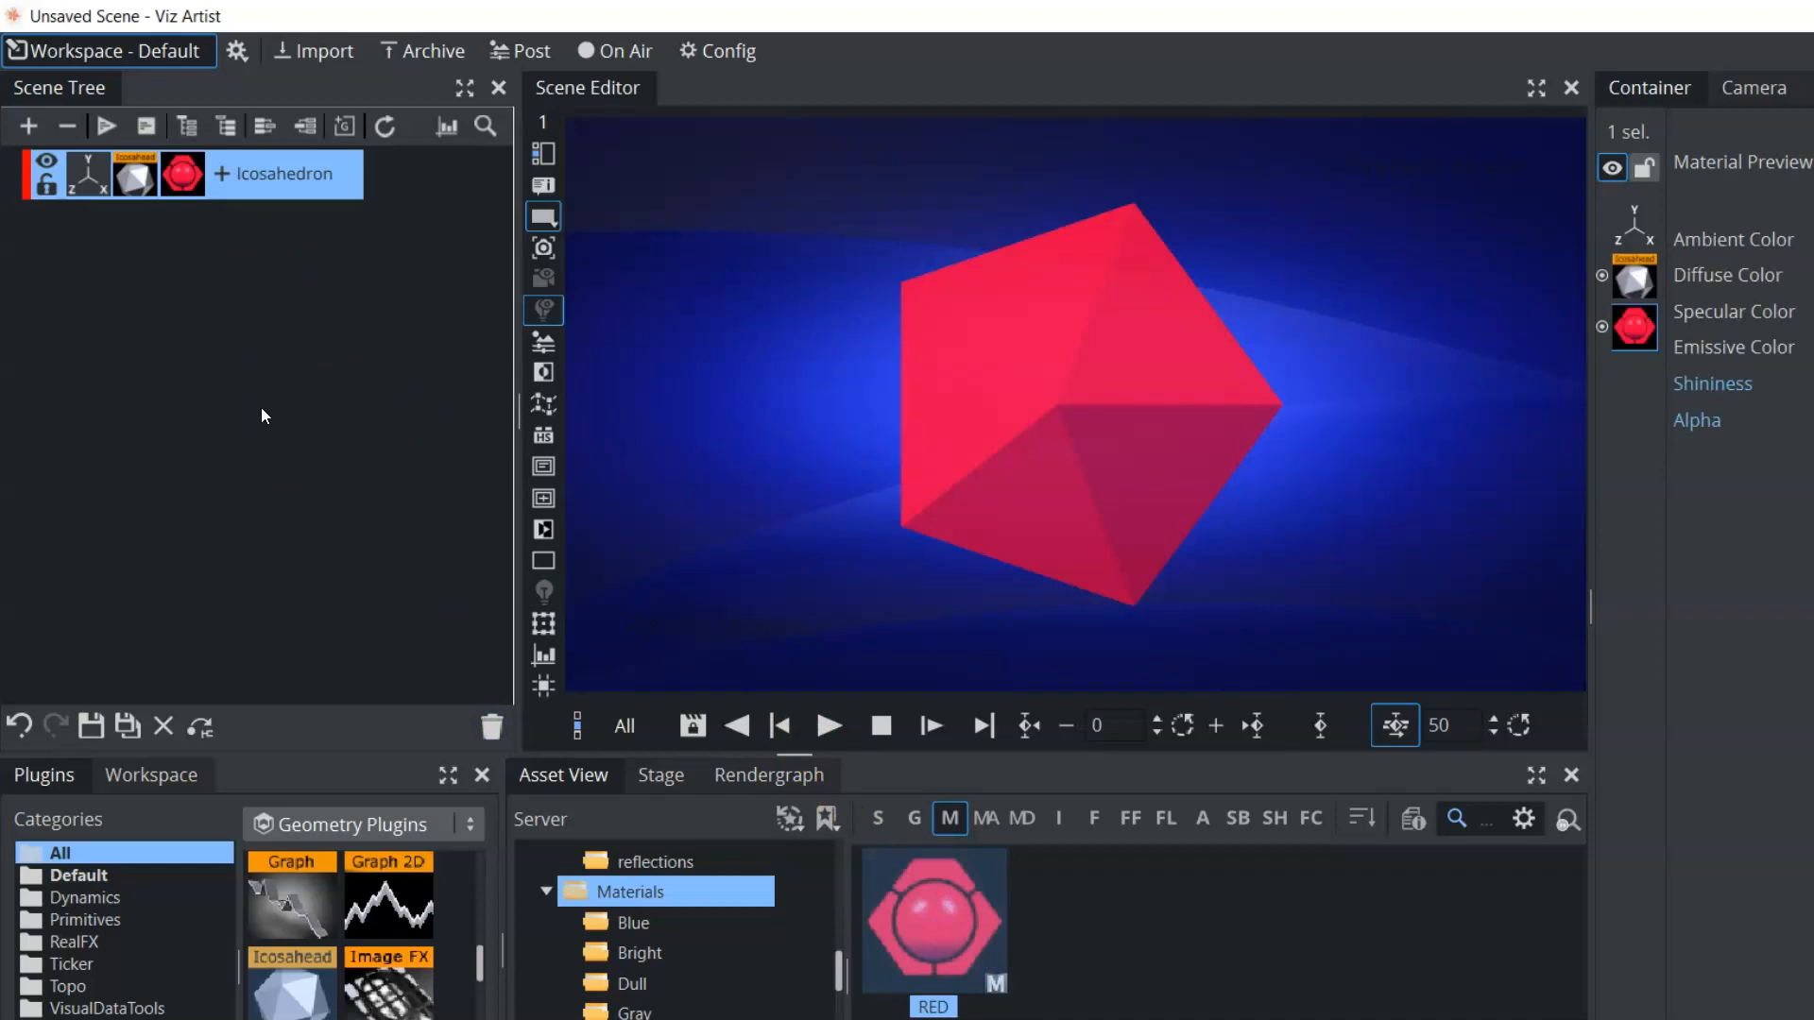
click(1601, 327)
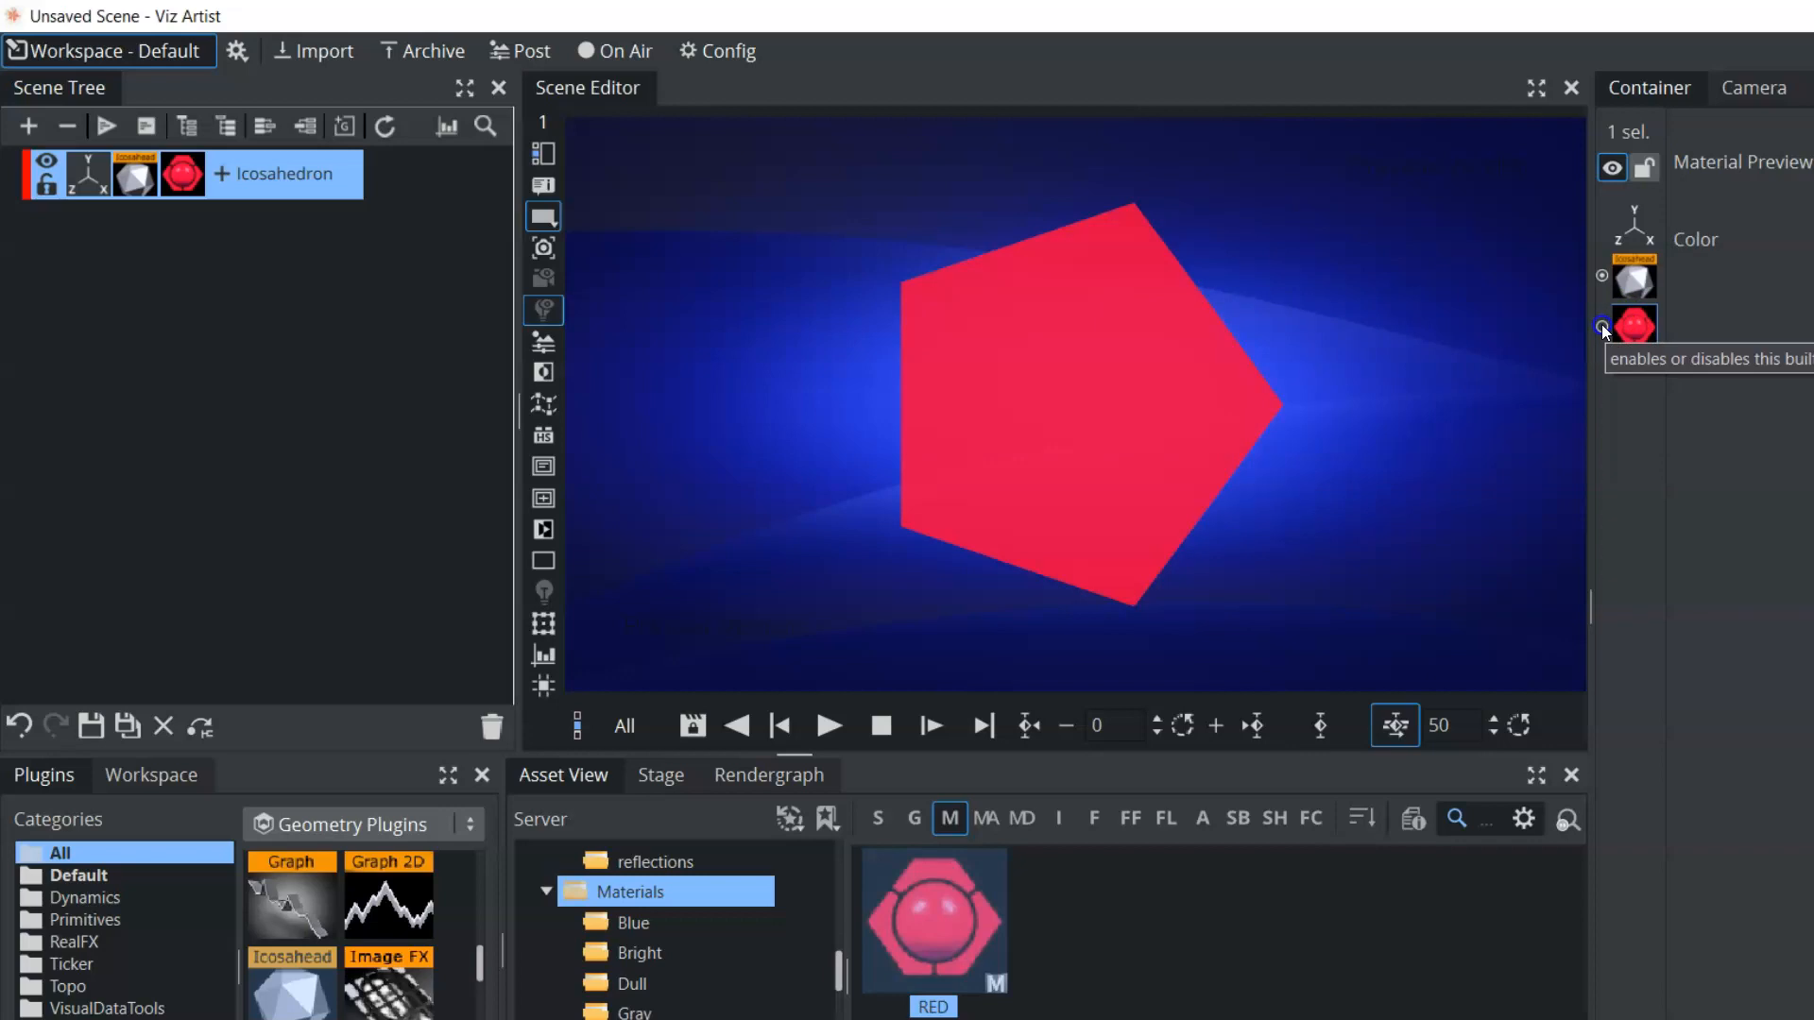
click(1602, 326)
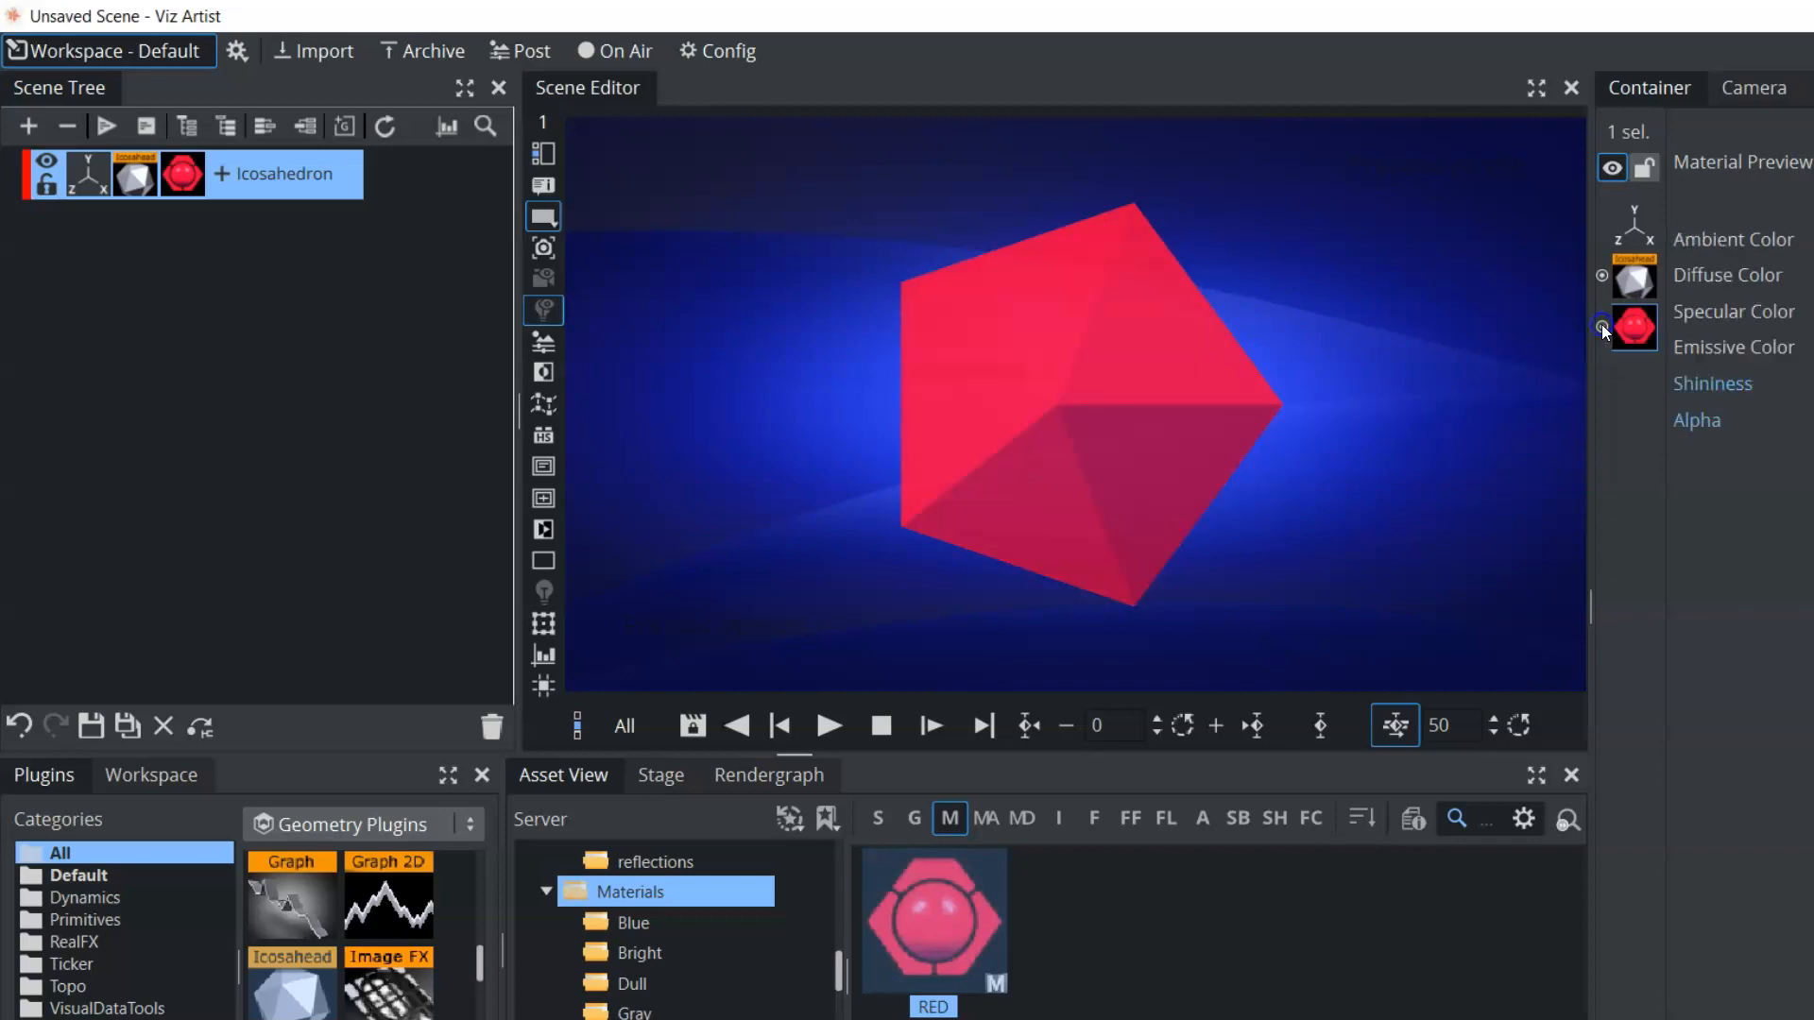
Duplicate the icosahedron and group both copies under a new parent container.
ctrl+drag(293, 196, 198, 302)
ctrl+click(255, 238)
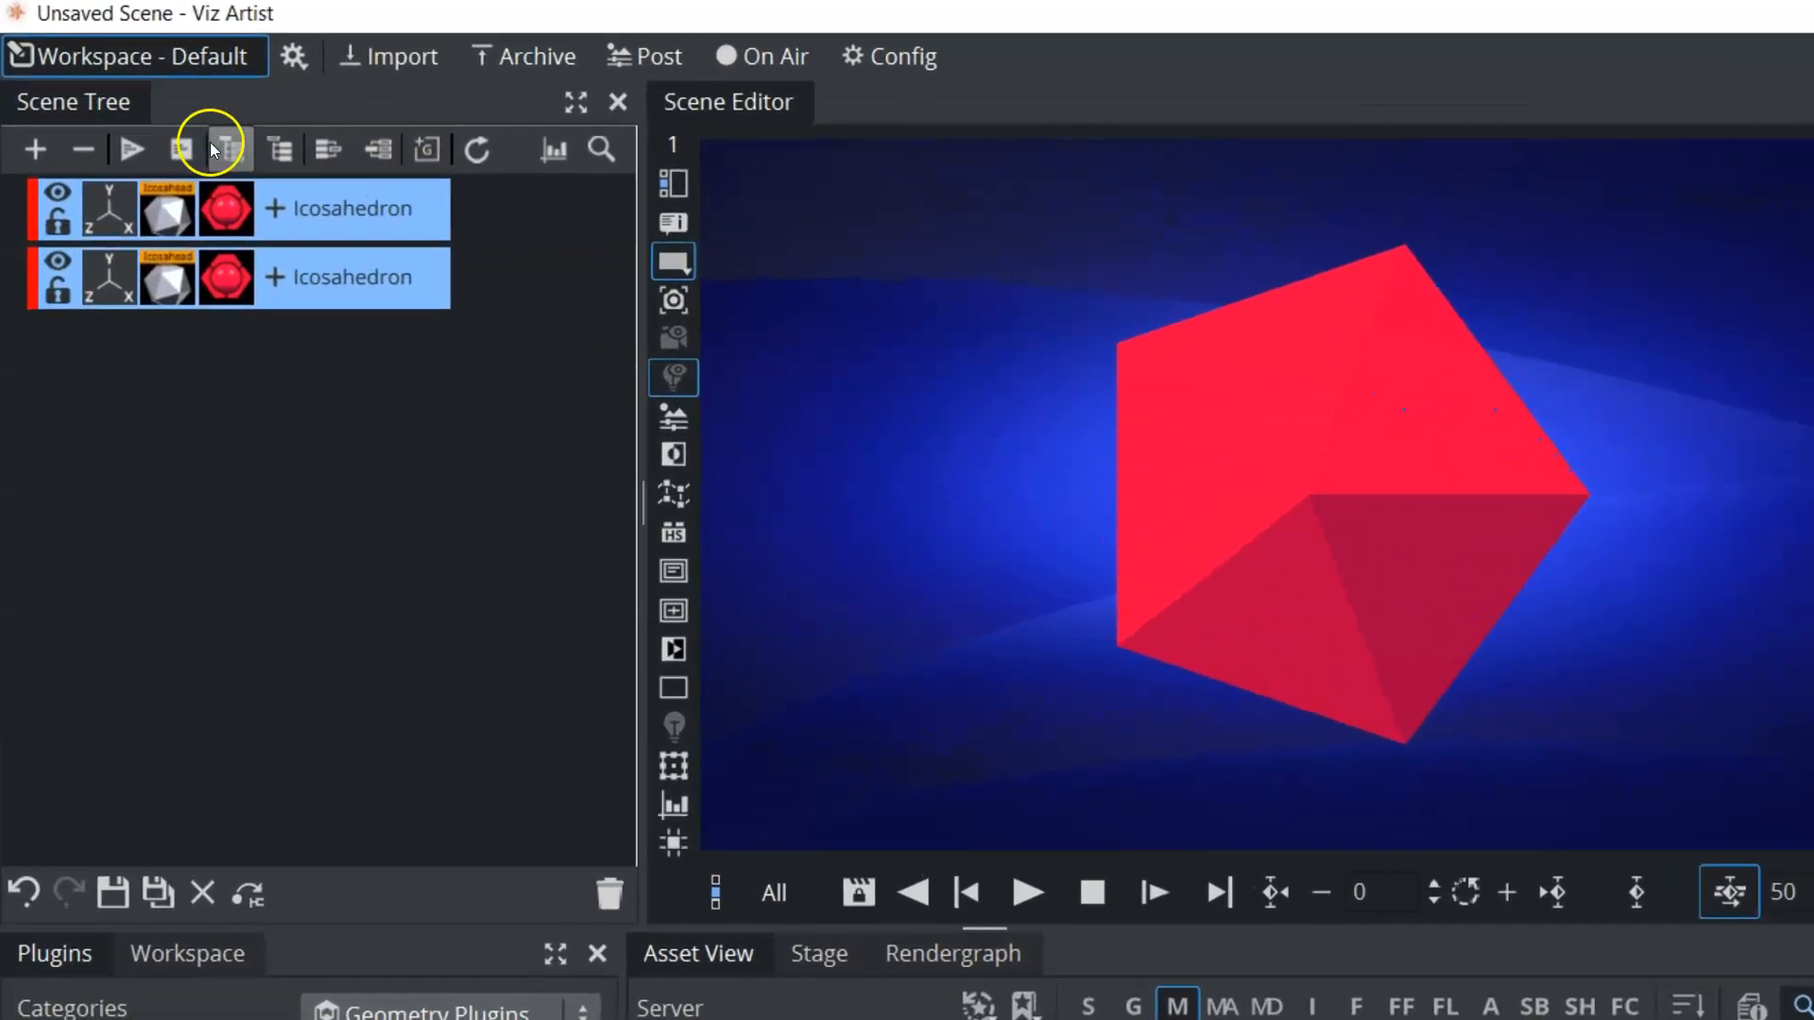
click(178, 127)
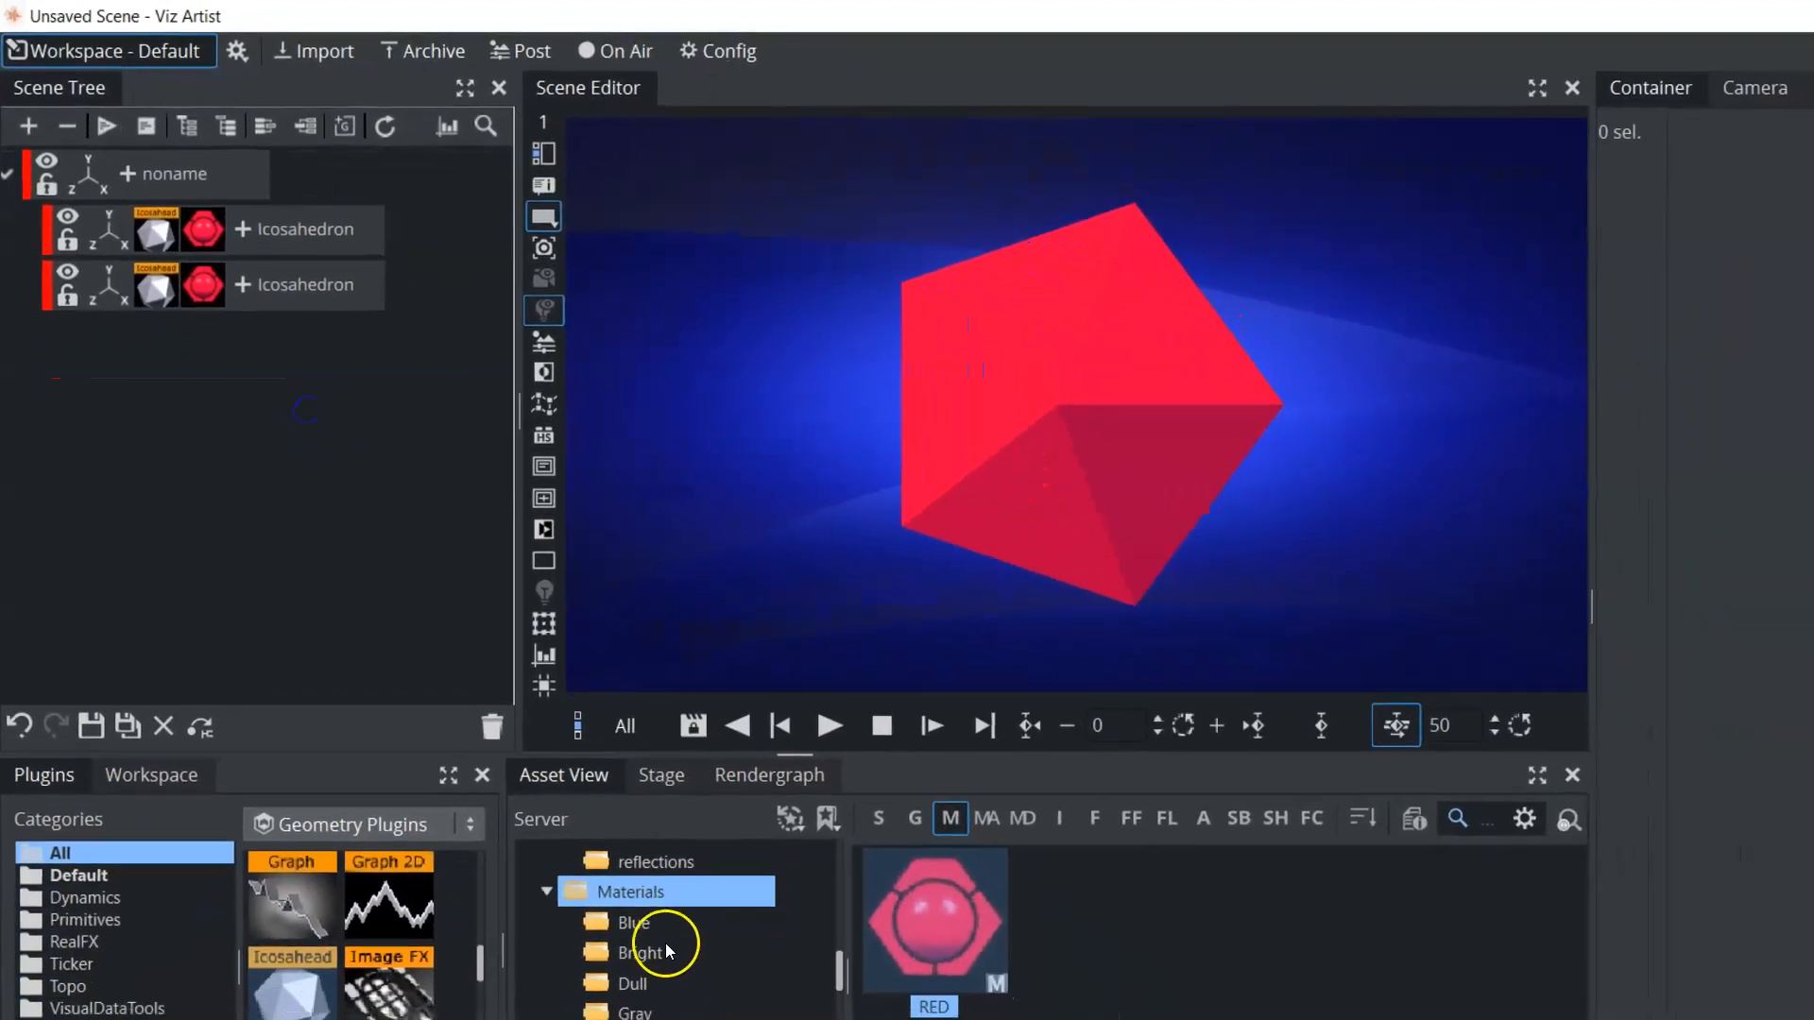
Move the second icosahedron to the left of the first and apply the Blue1 material from the Blue folder to it.
click(792, 1019)
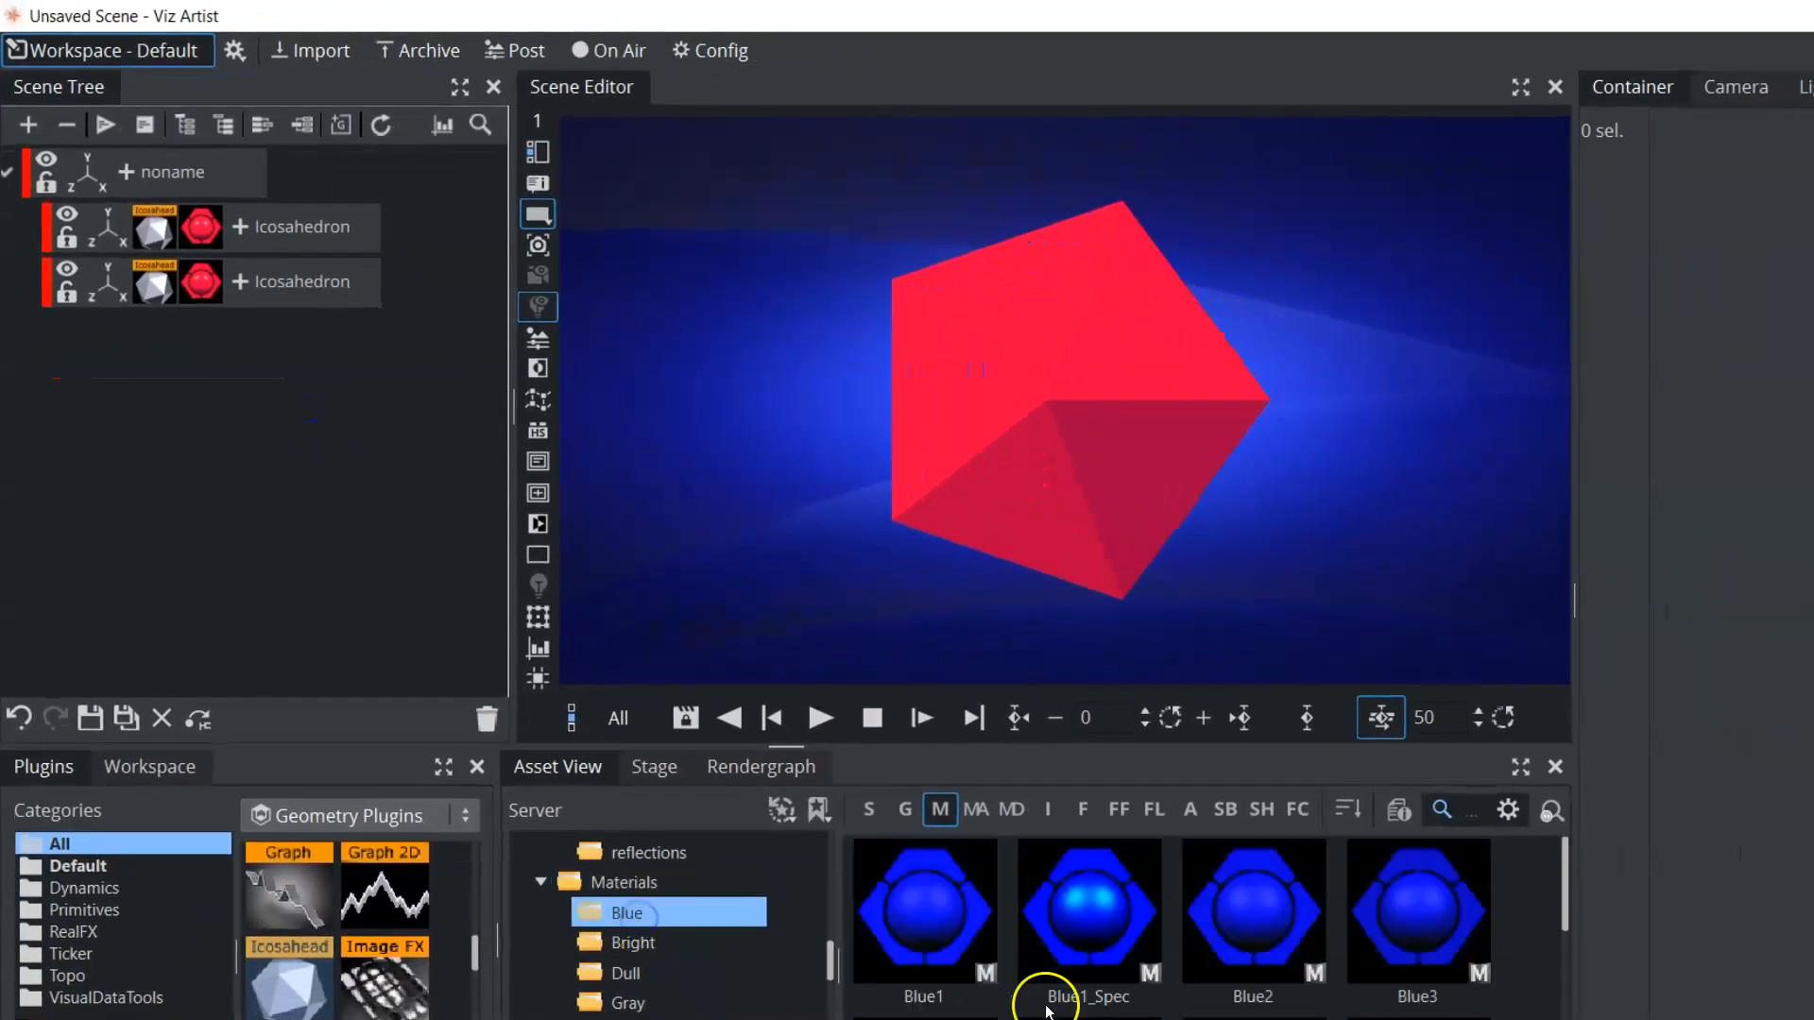
drag(1077, 487, 716, 446)
drag(891, 898, 203, 282)
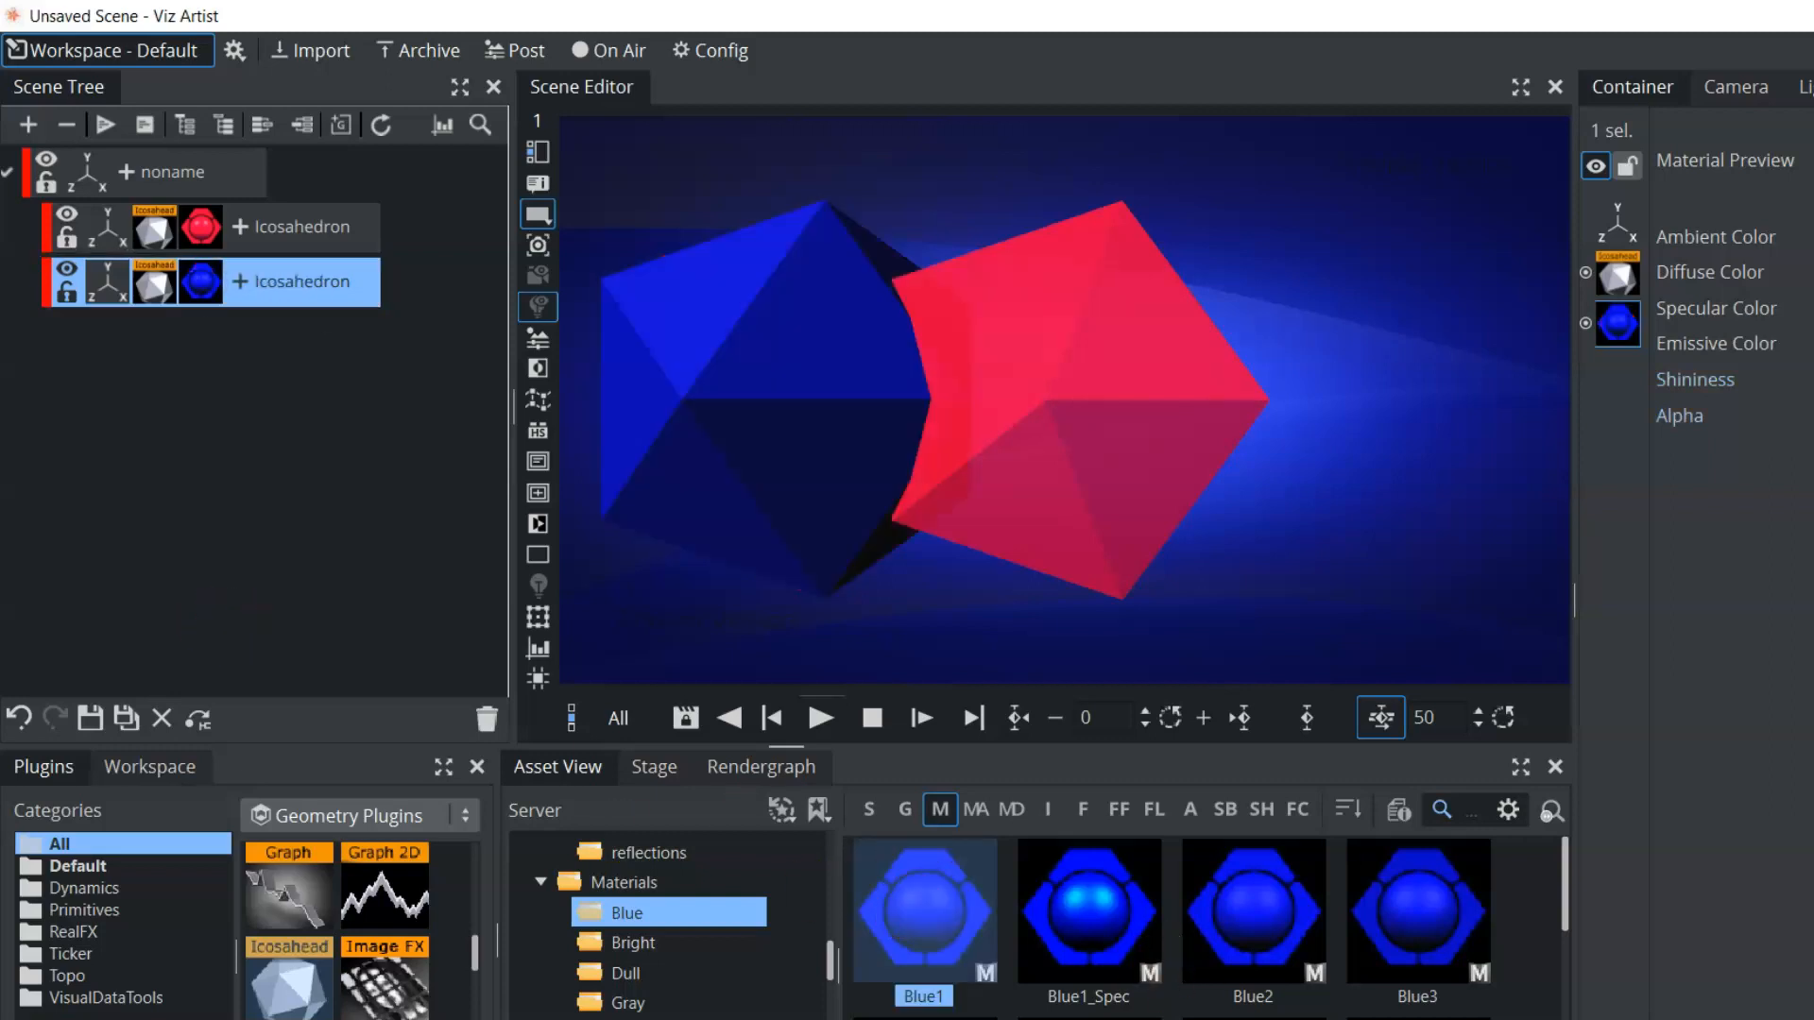
Apply a light blue material from the Blue folder to the parent container, overriding its children's materials, and select its material.
drag(1417, 1018, 187, 174)
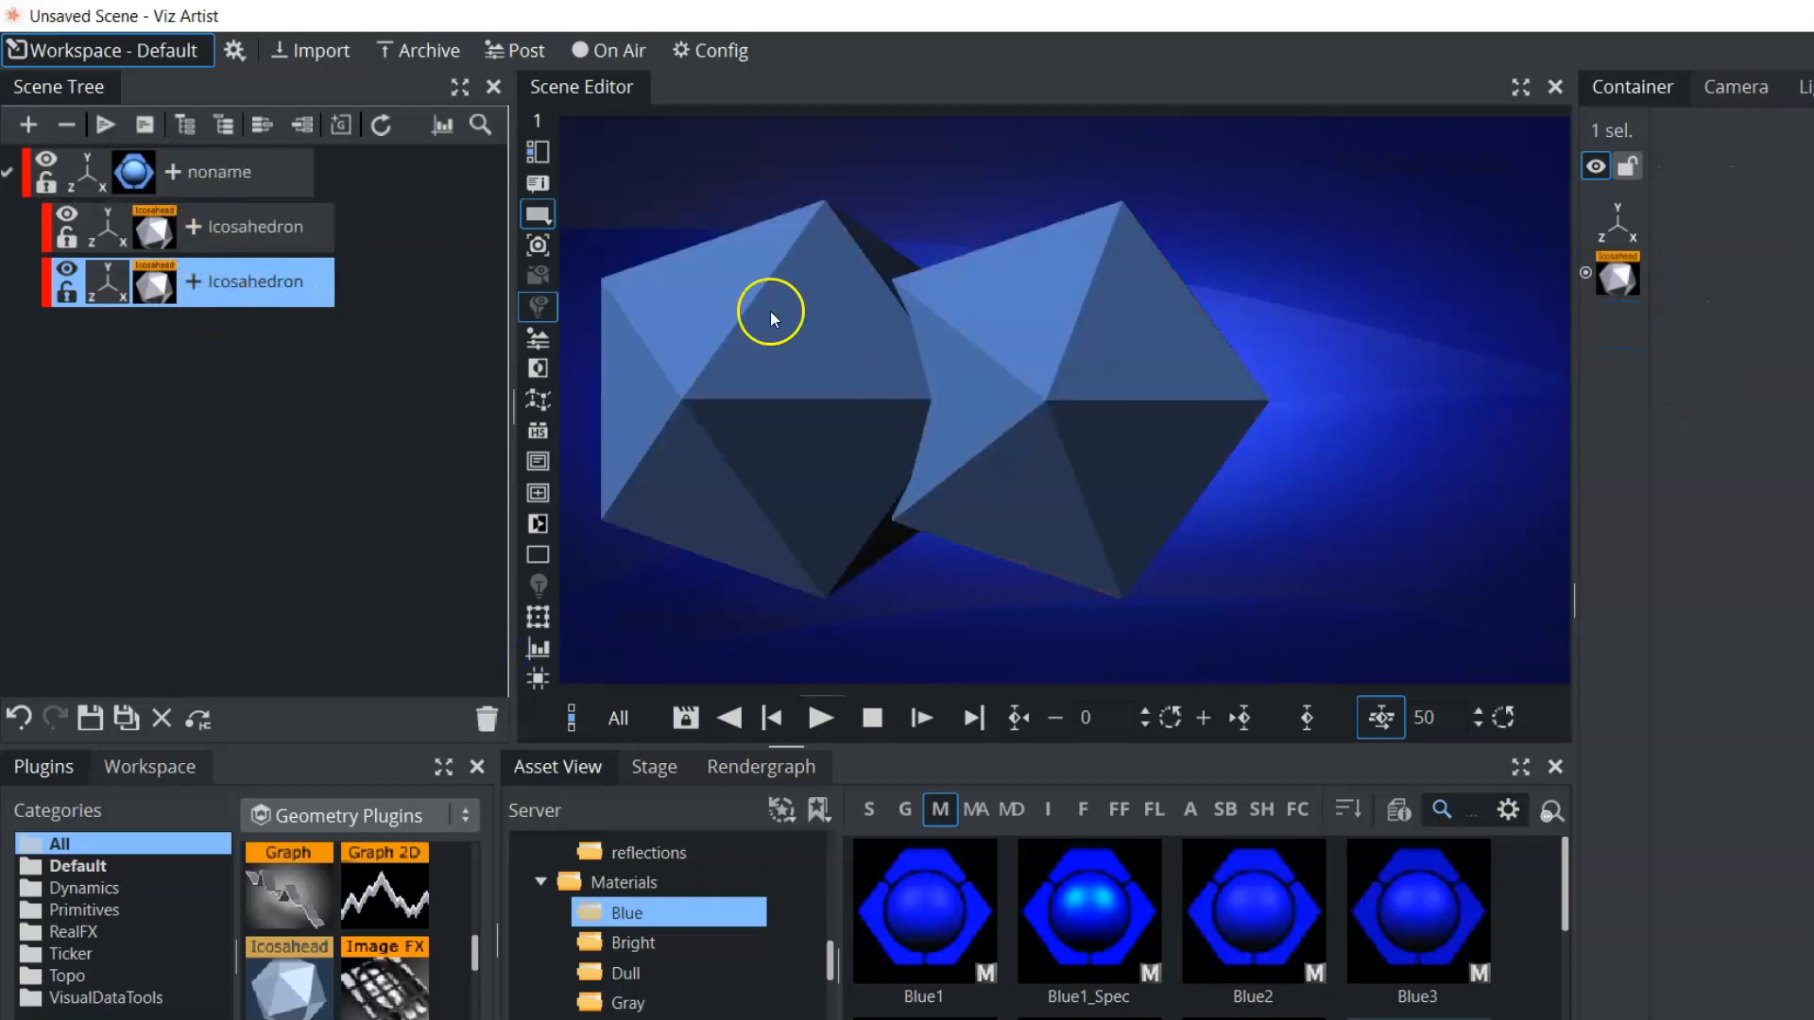
click(138, 172)
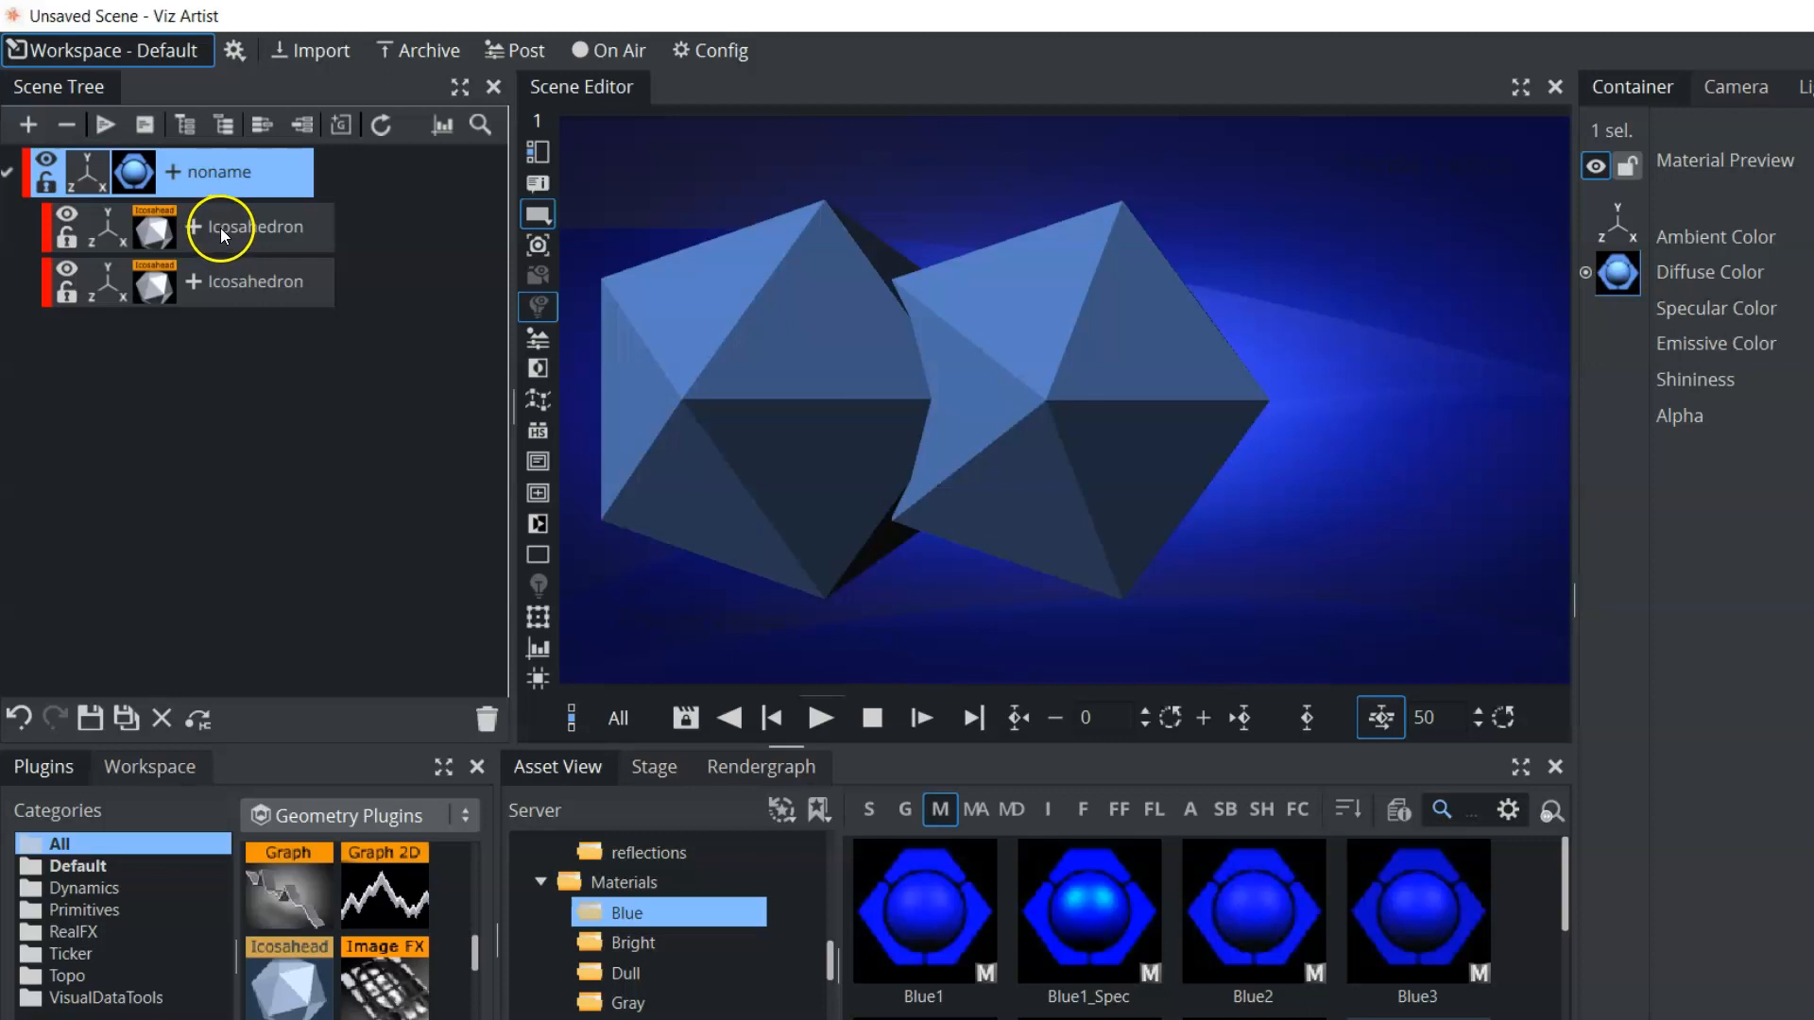
Apply bright1 from the Bright folder to the first child icosahedron and bright10 to the second.
click(639, 941)
drag(916, 916, 279, 229)
drag(1093, 915, 257, 288)
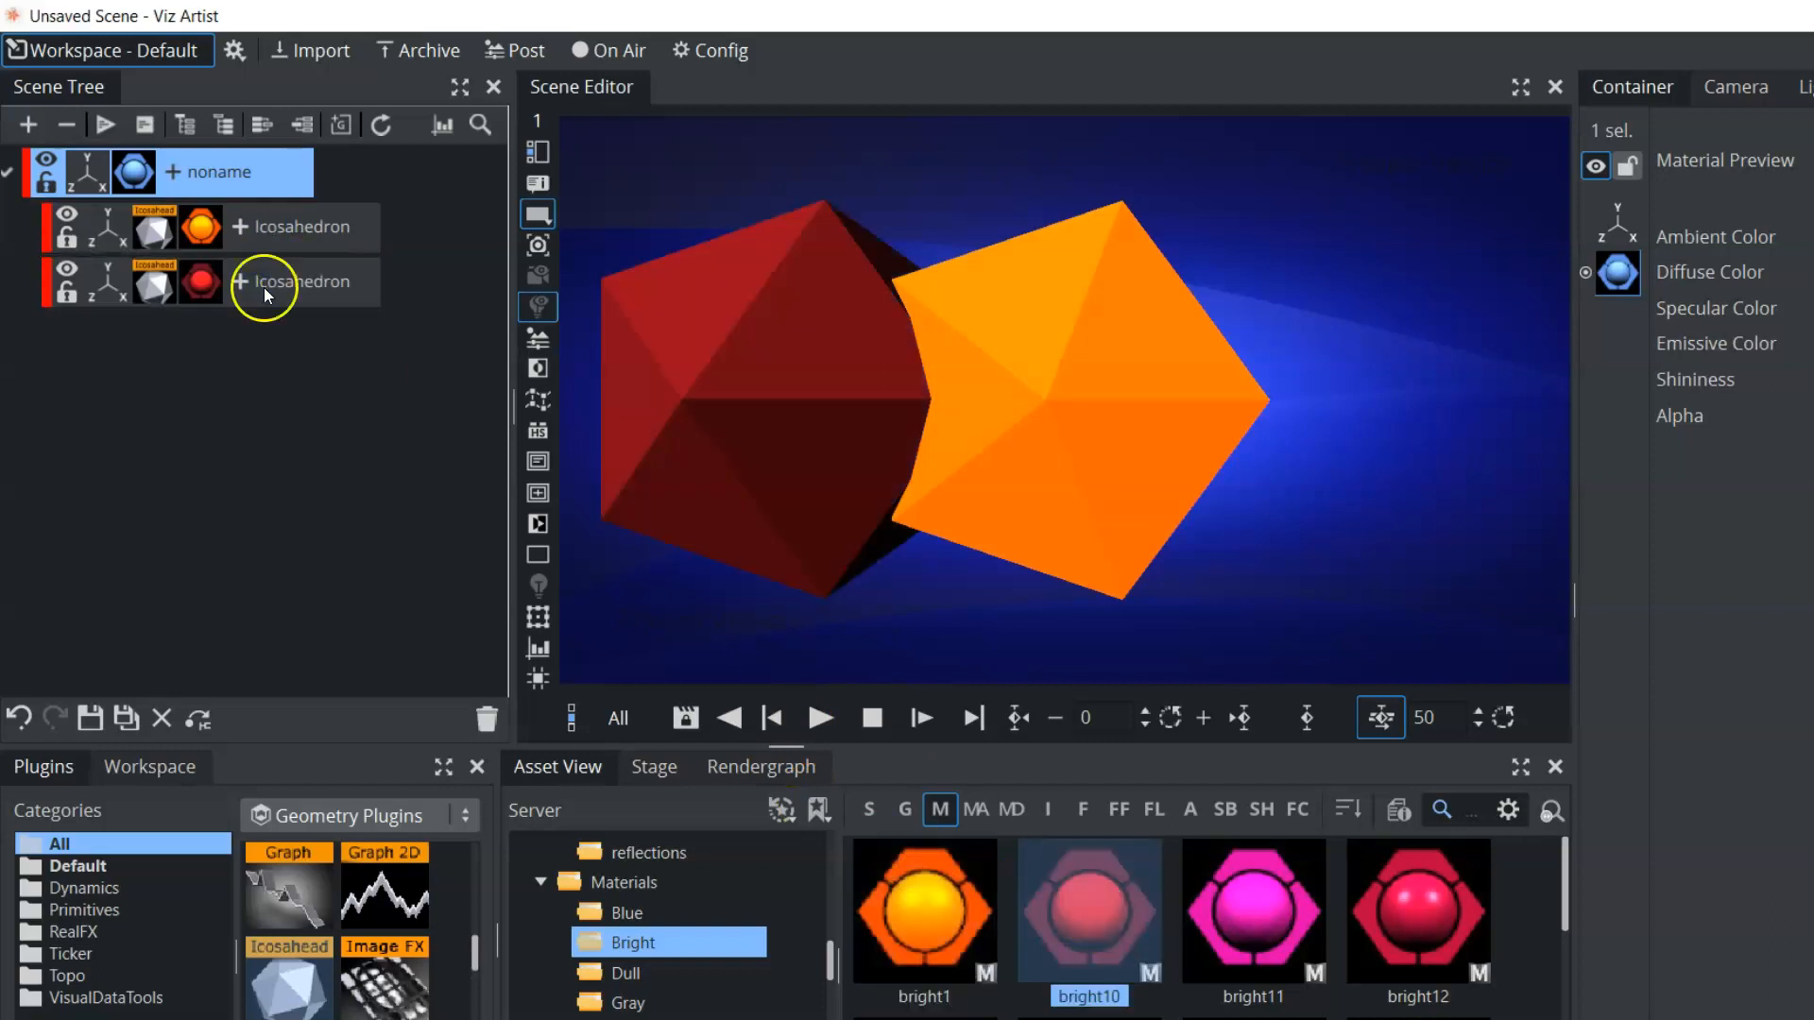